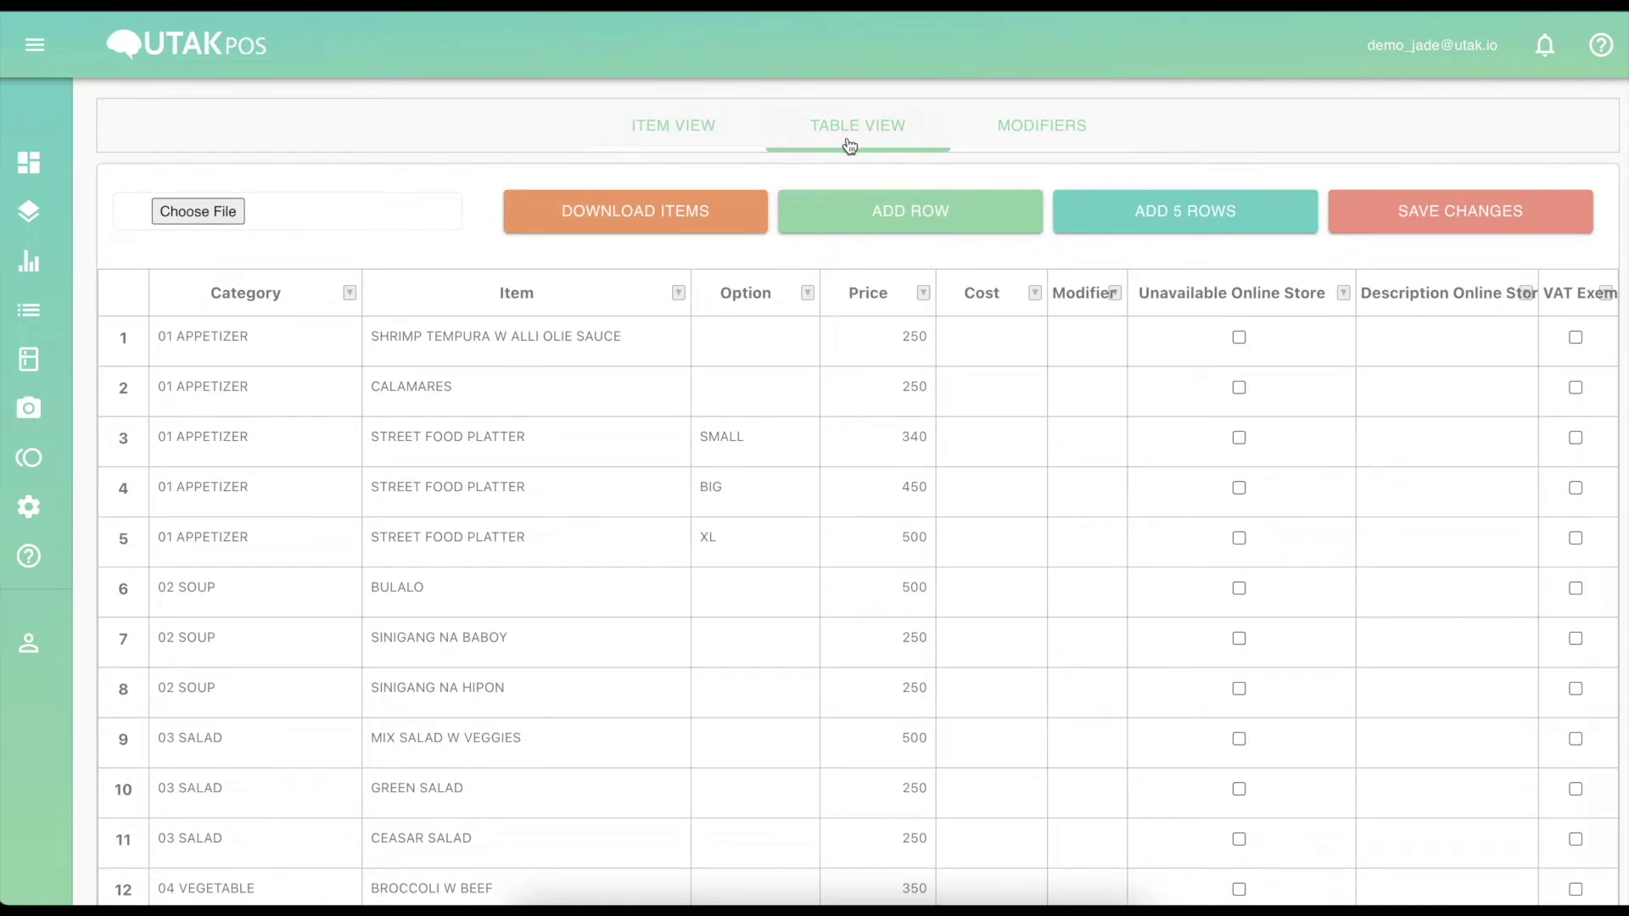
In the Item View, create a new category named '00 EXTRA'.
left_click(651, 137)
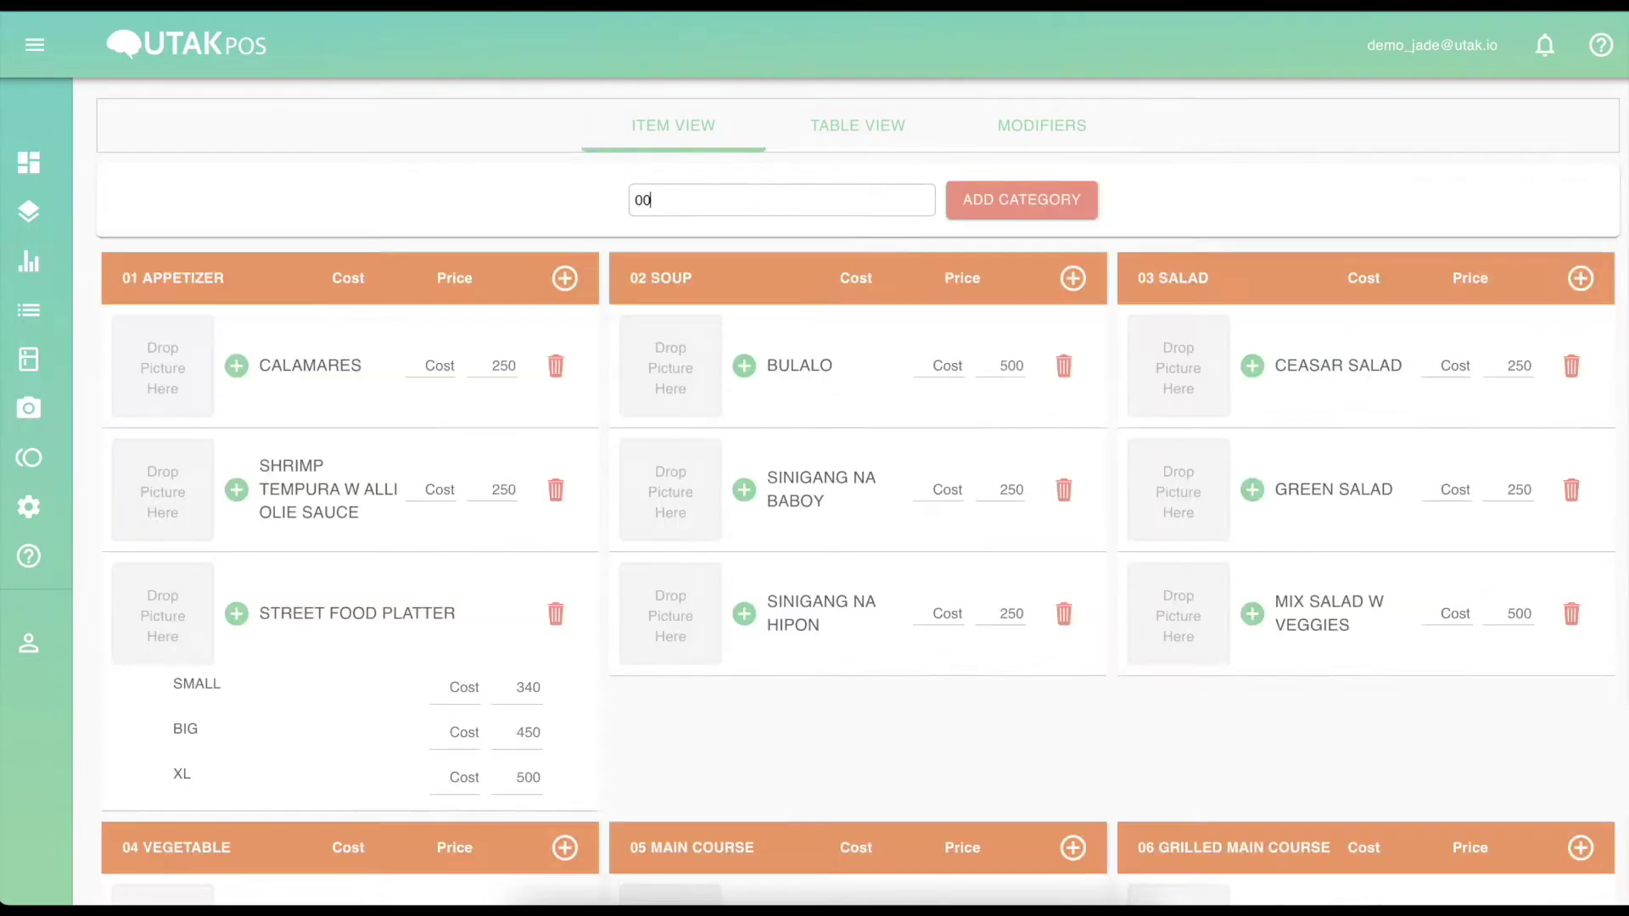
type("00 EXTRA")
left_click(1055, 200)
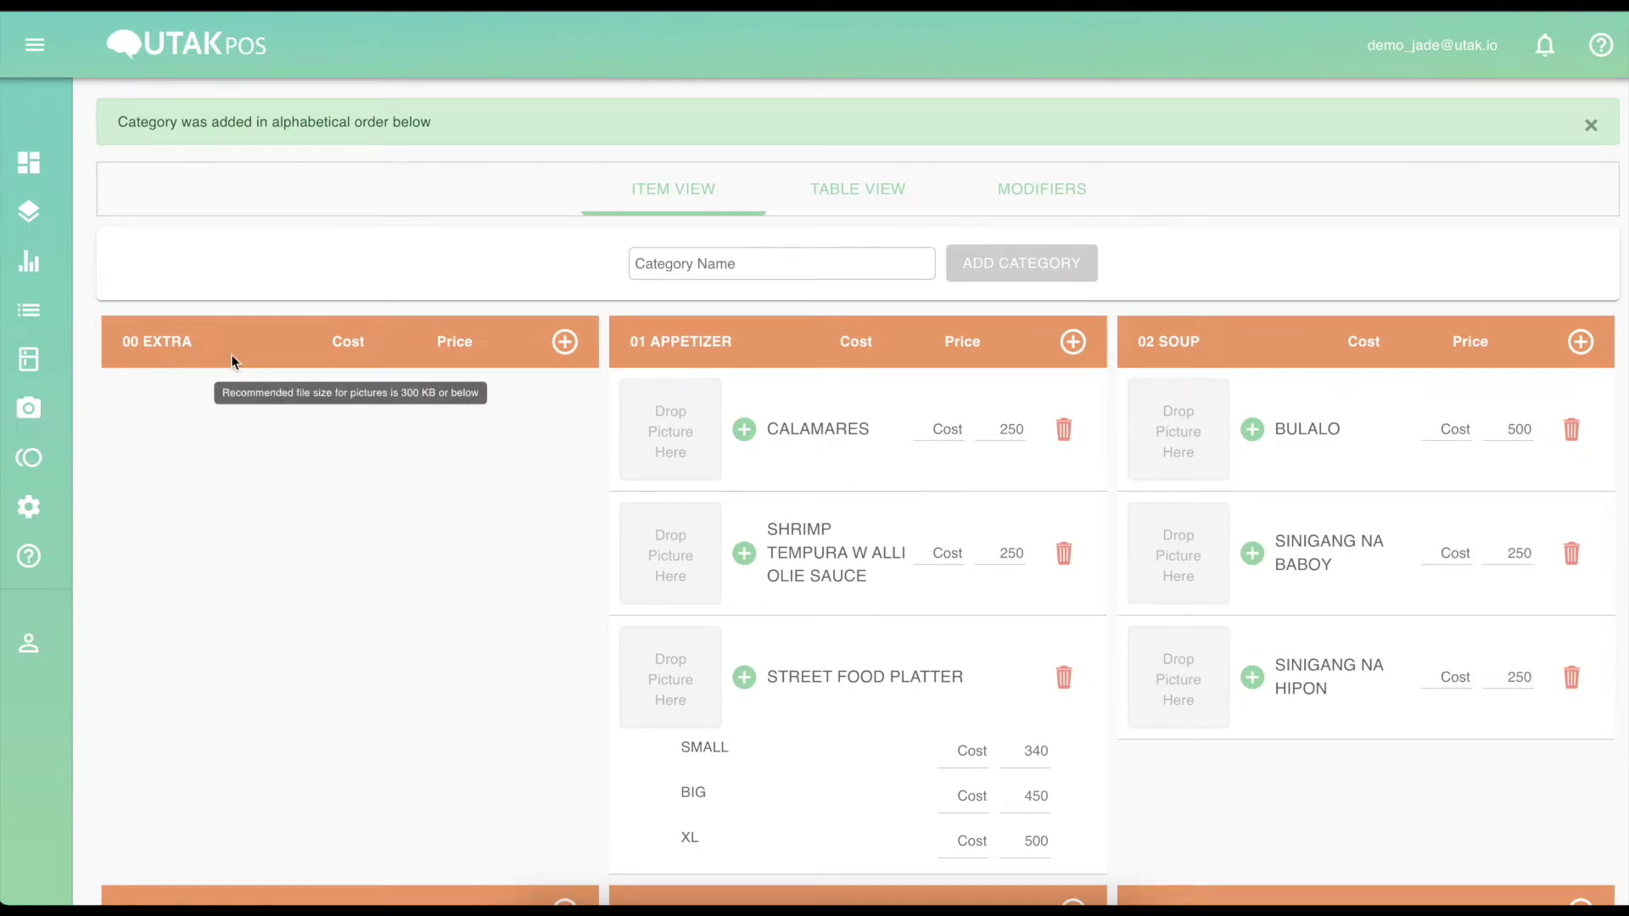
Add a Rice item priced 40 to the 00 EXTRA category.
left_click(565, 342)
left_click(231, 452)
type("Rice")
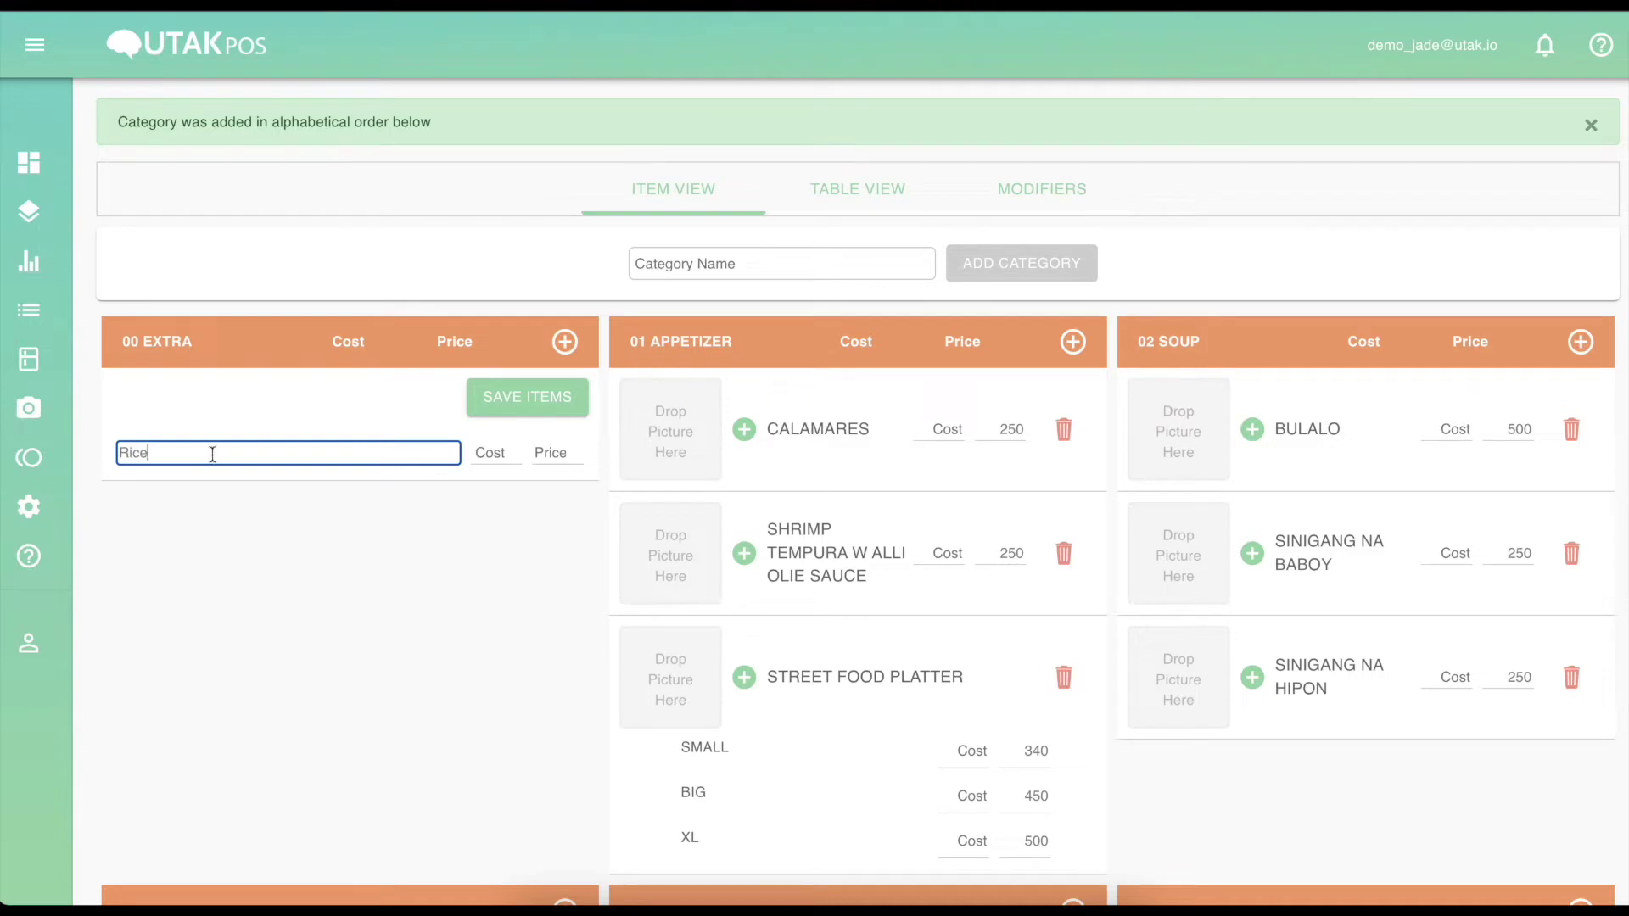
left_click(560, 452)
type("40")
left_click(527, 397)
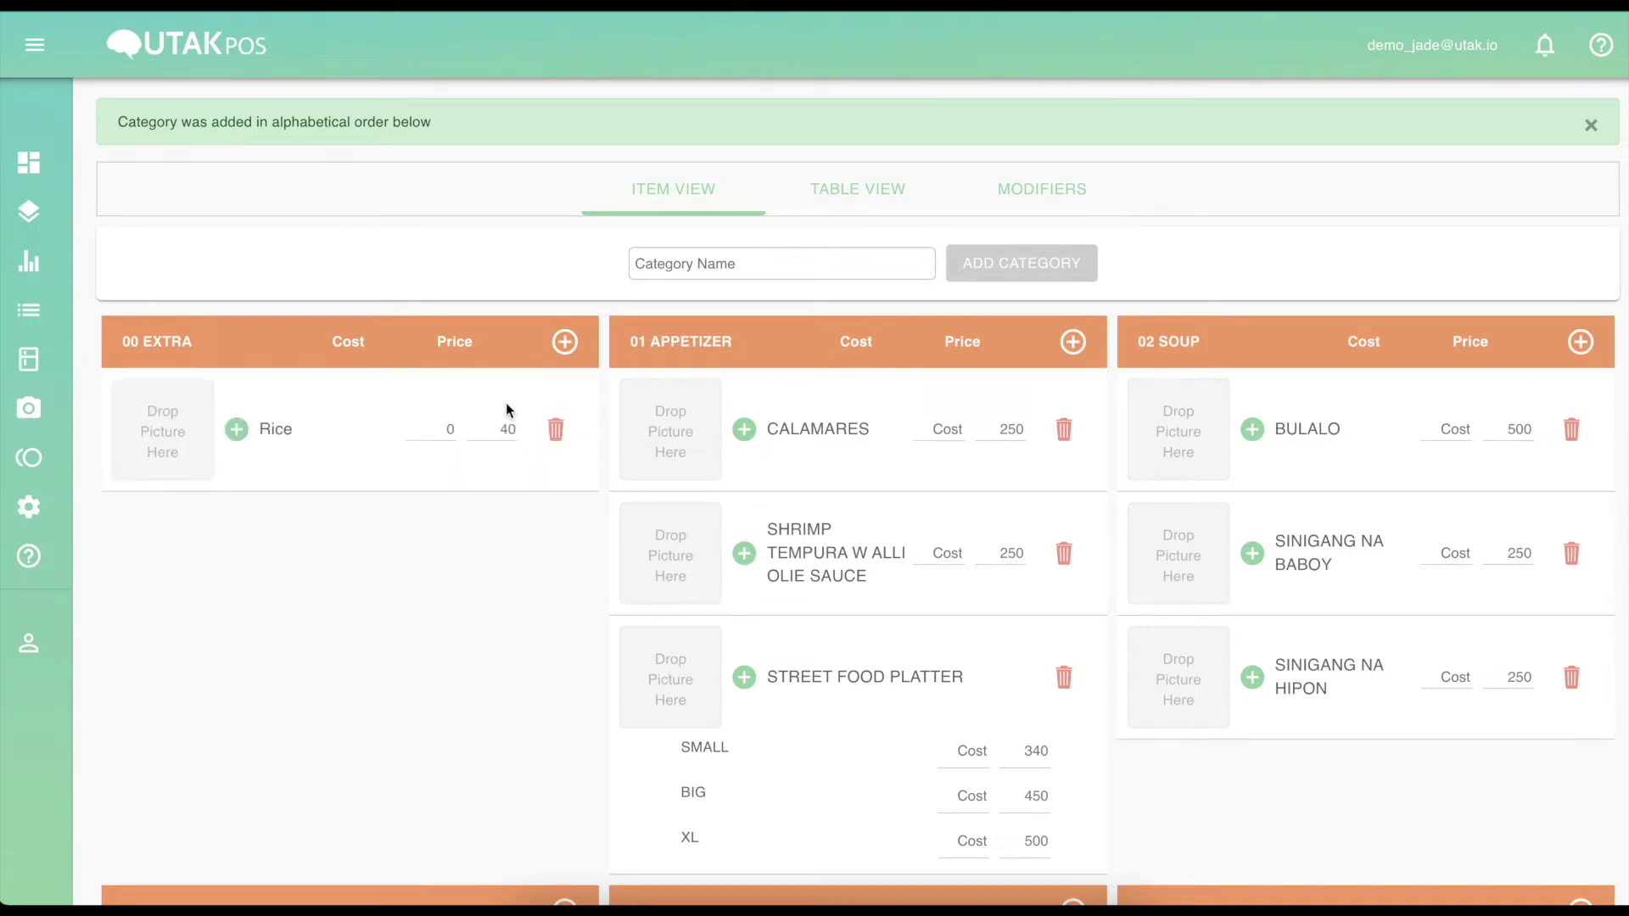
Give Rice two options: 1 Cup at 40 and 2 Cups at 50.
left_click(236, 430)
left_click(212, 501)
type("1 Cup")
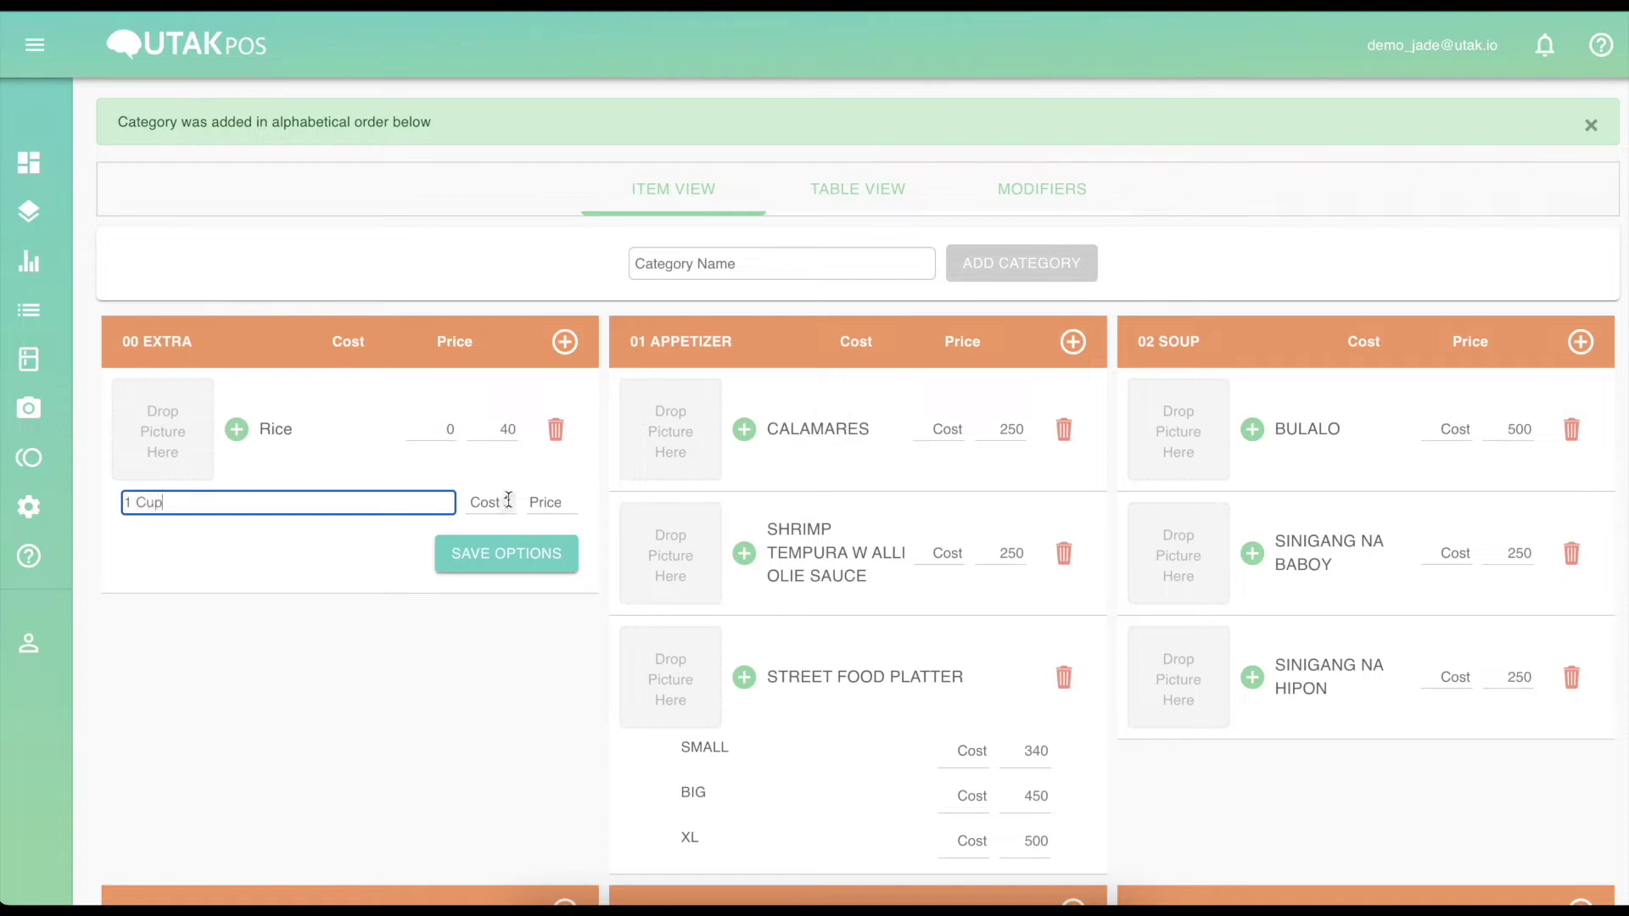
left_click(561, 503)
type("40")
left_click(509, 553)
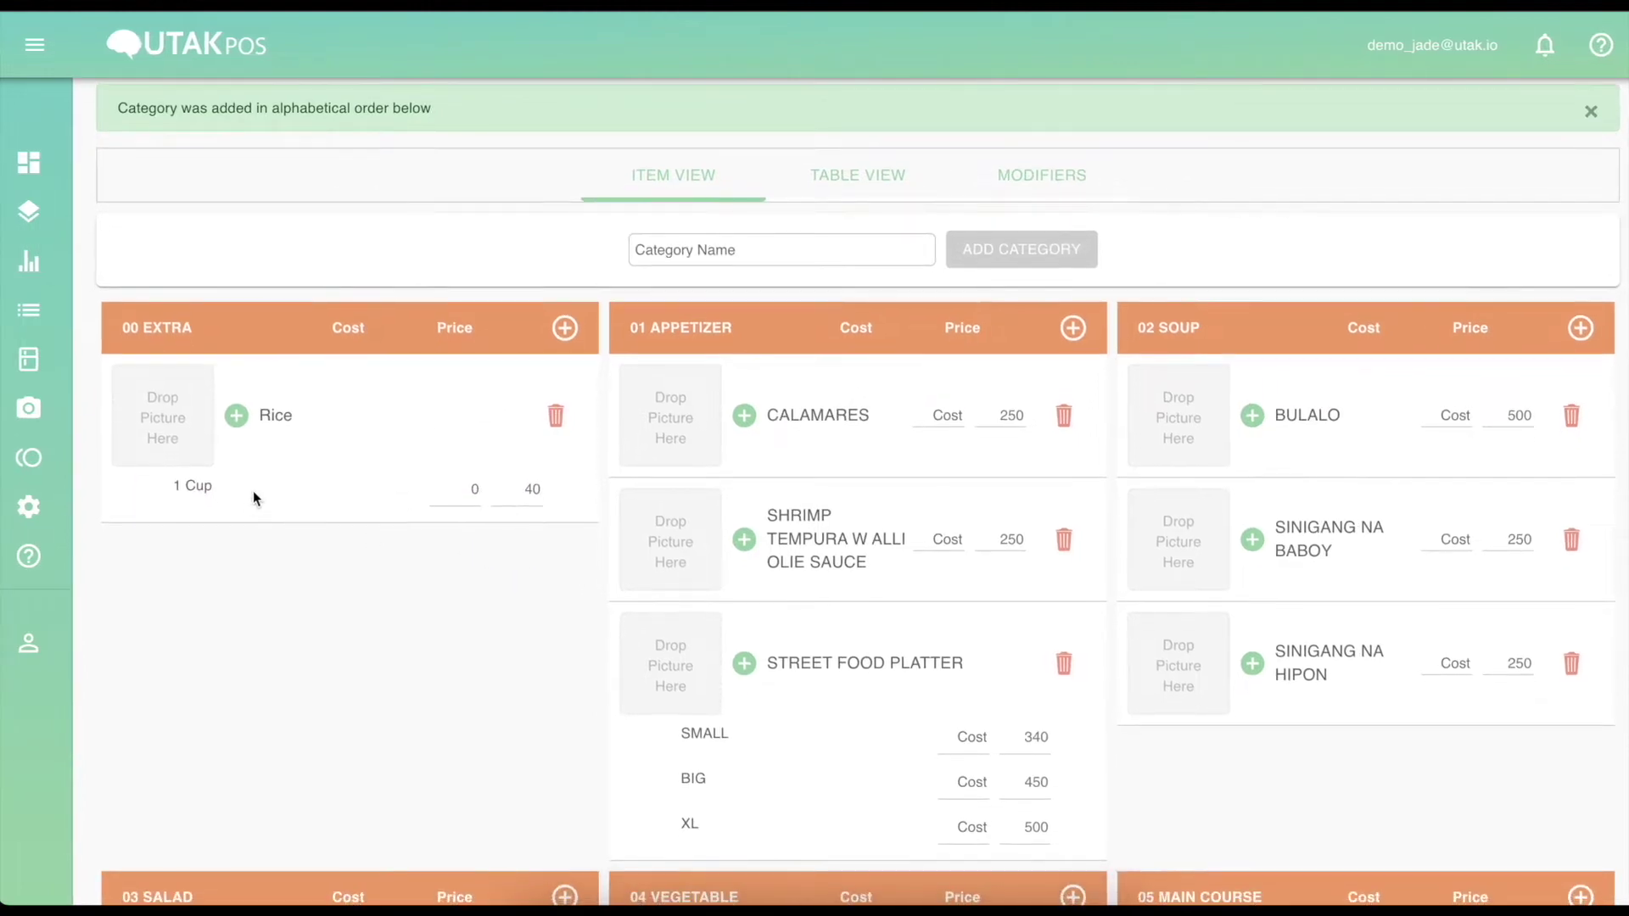
left_click(236, 416)
left_click(207, 528)
type("2 Cups")
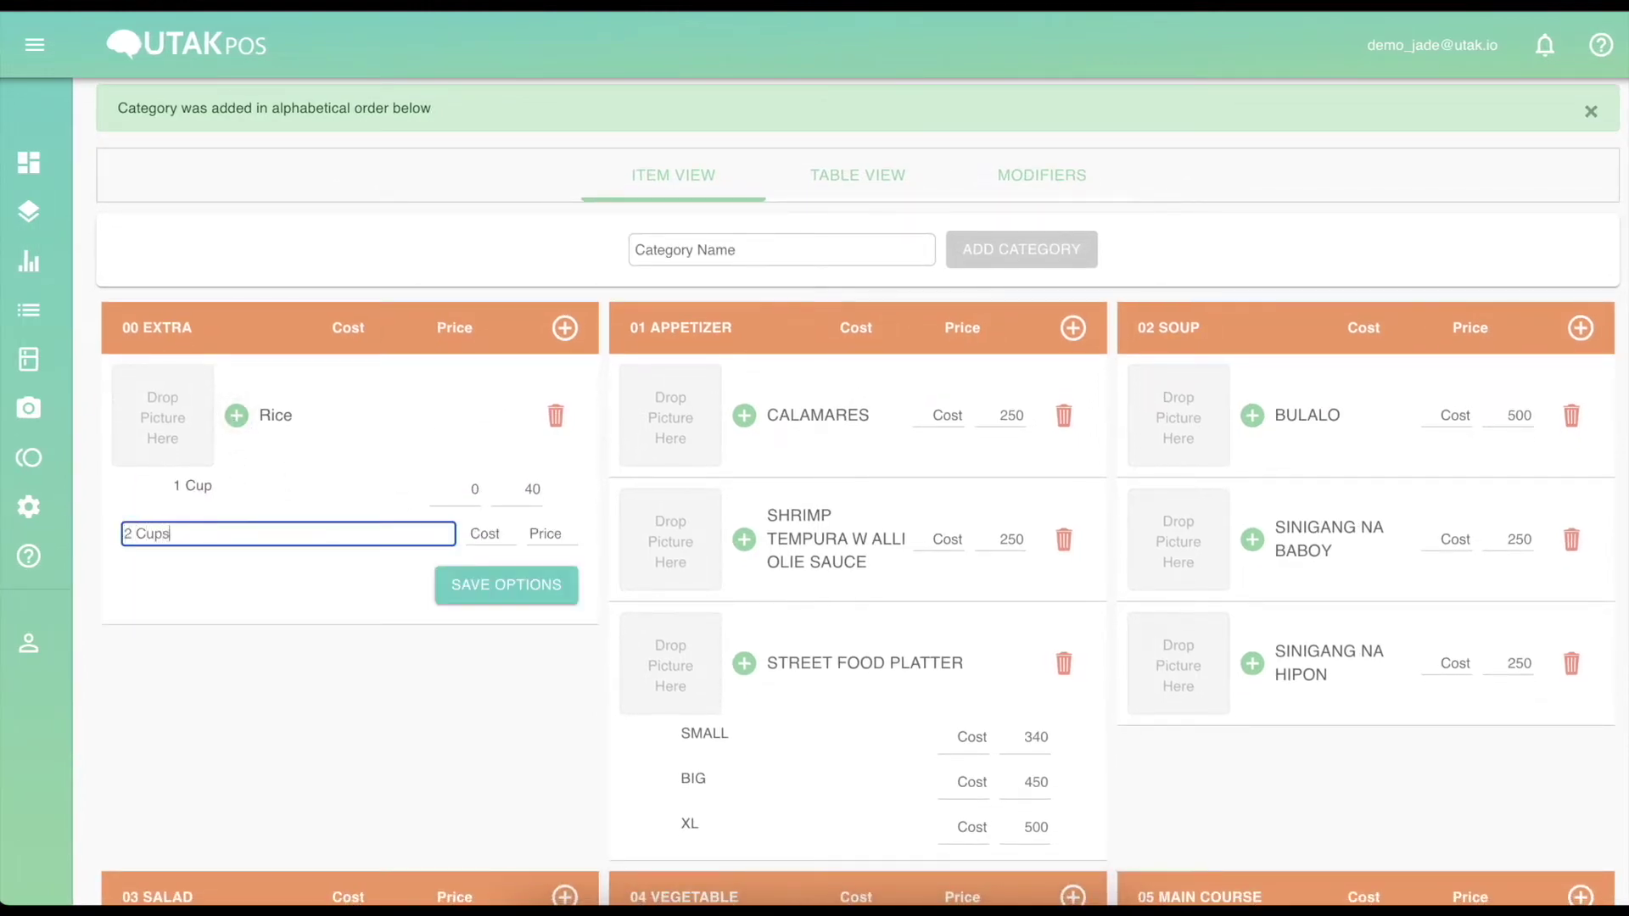
left_click(555, 536)
type("50")
left_click(505, 595)
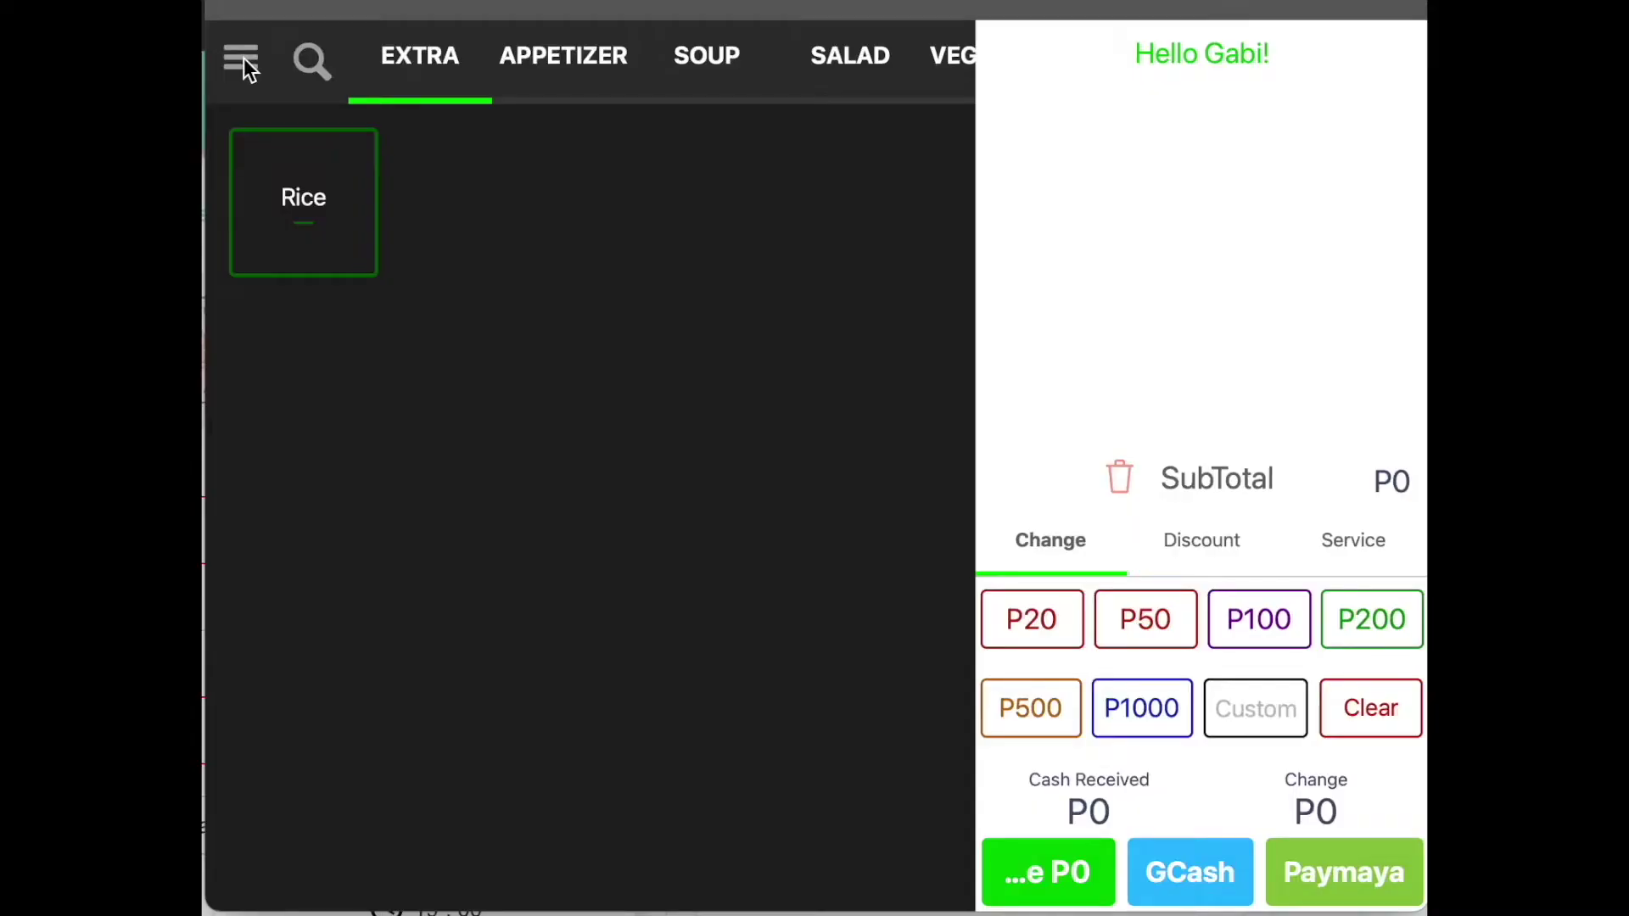
From the Items list, add Garlic Sauce at 15 under 00 EXTRA, then go back to Register.
left_click(242, 57)
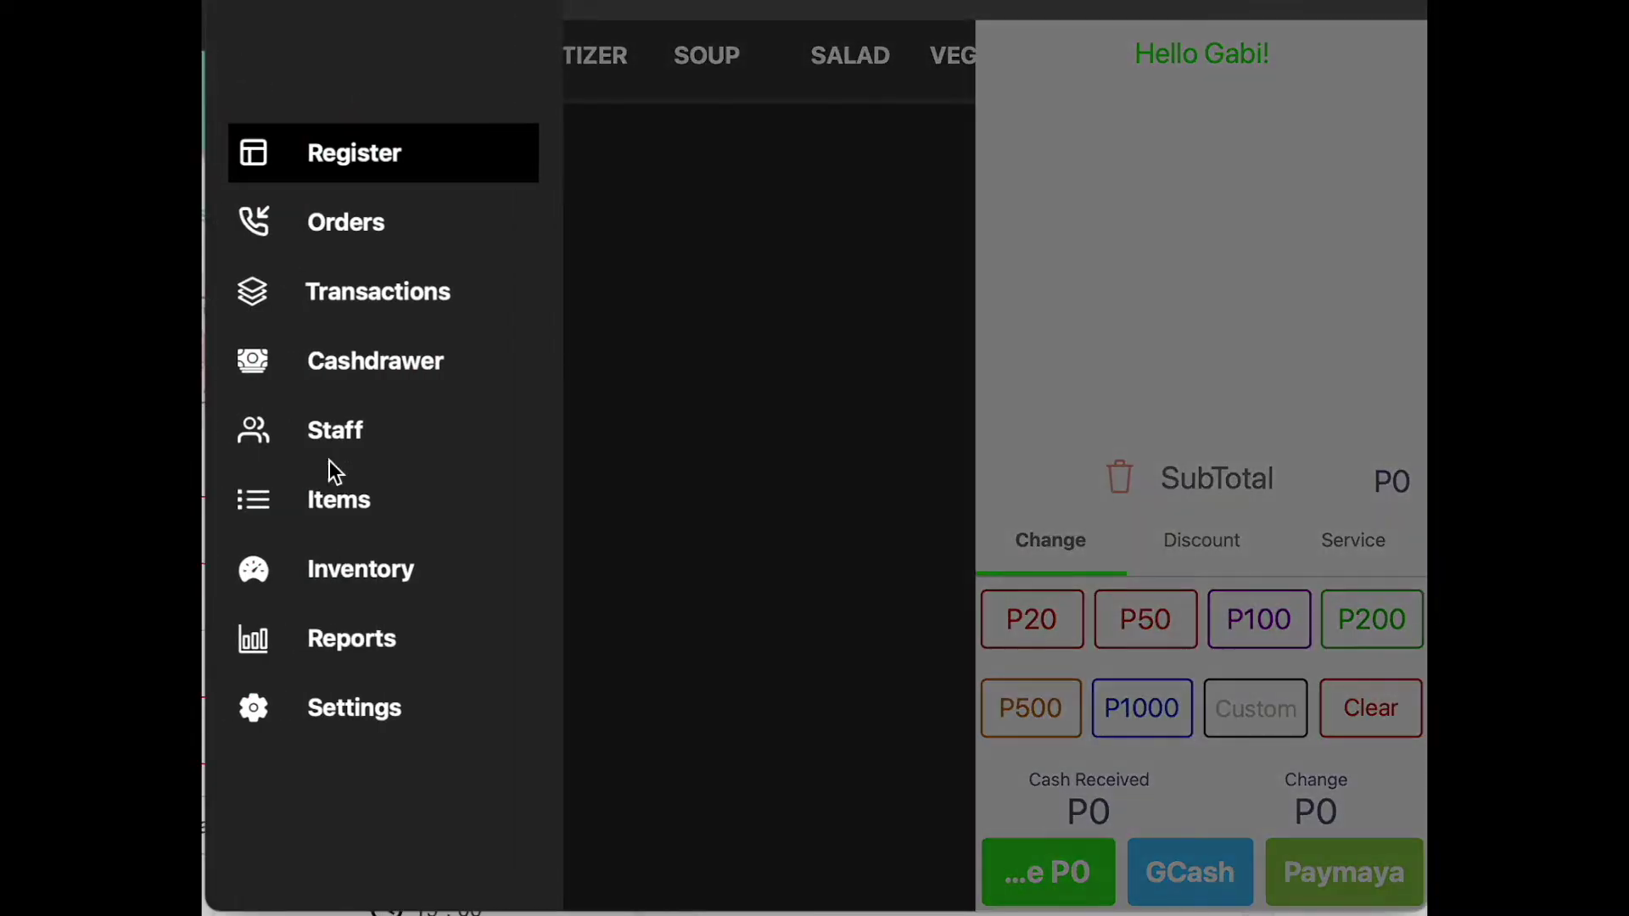
left_click(339, 504)
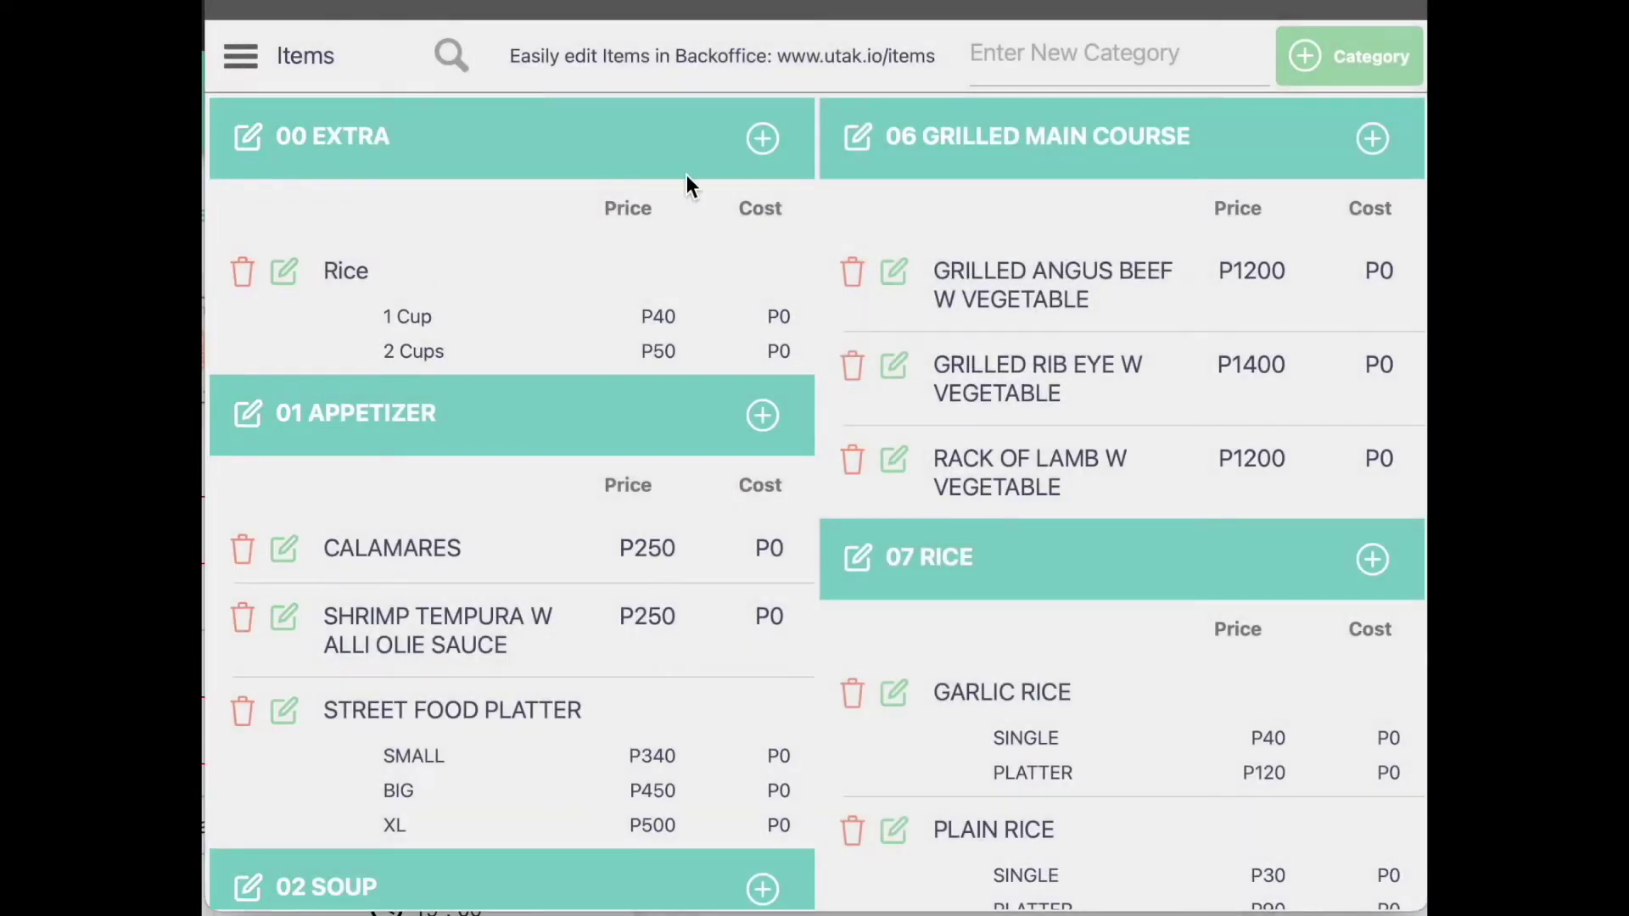
left_click(750, 141)
left_click(557, 181)
type("Garlic Sauce")
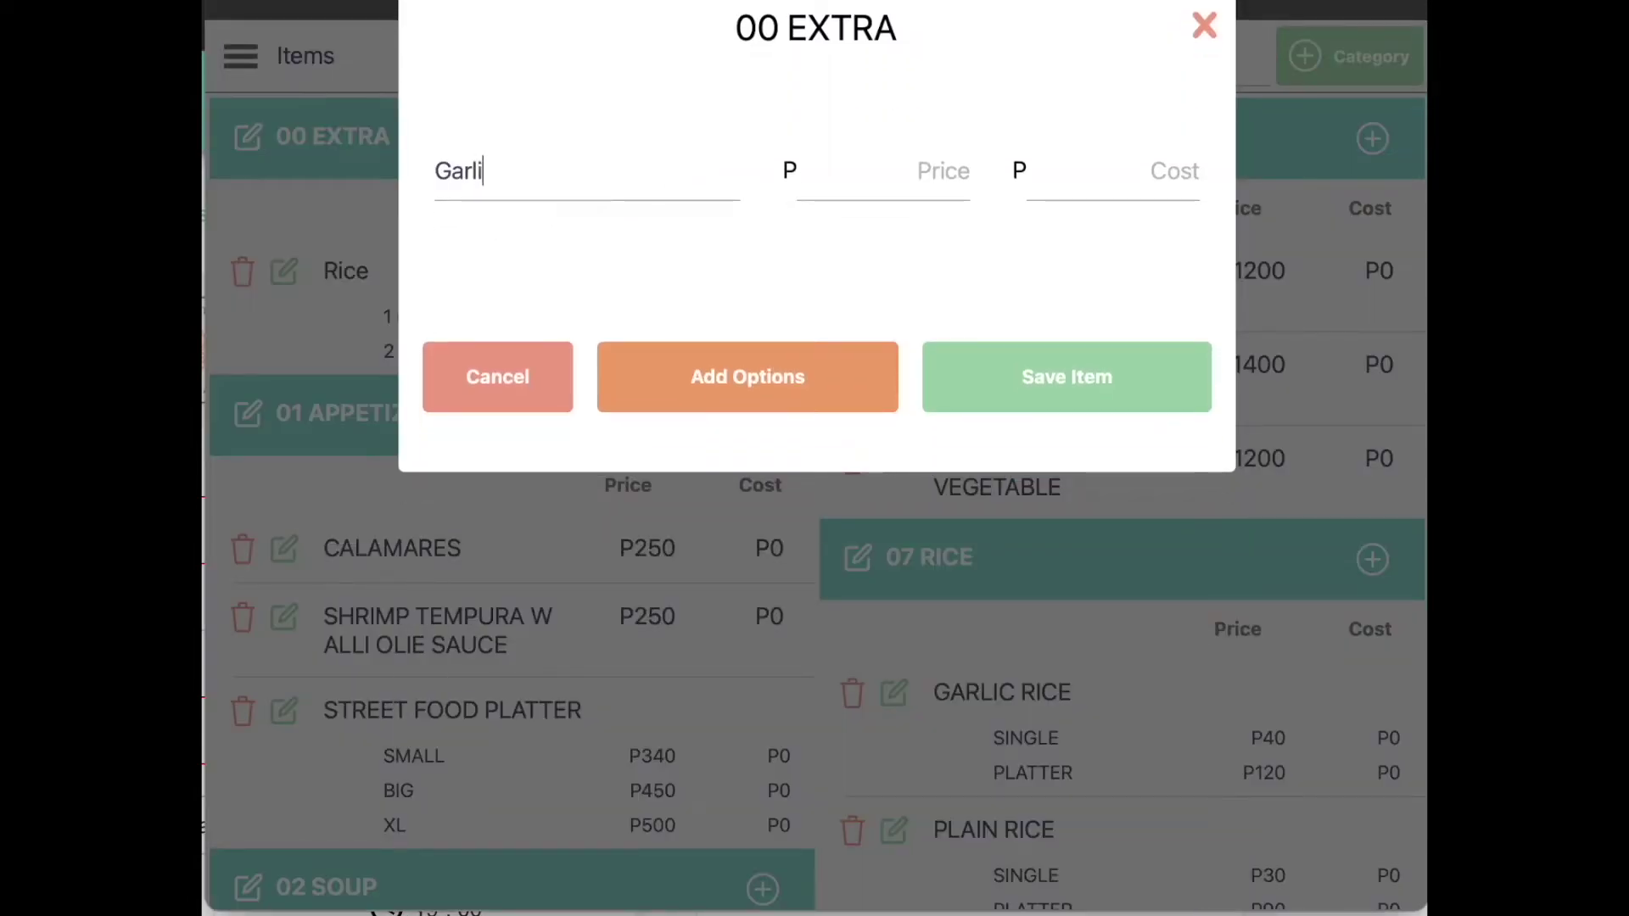
left_click(940, 180)
type("15")
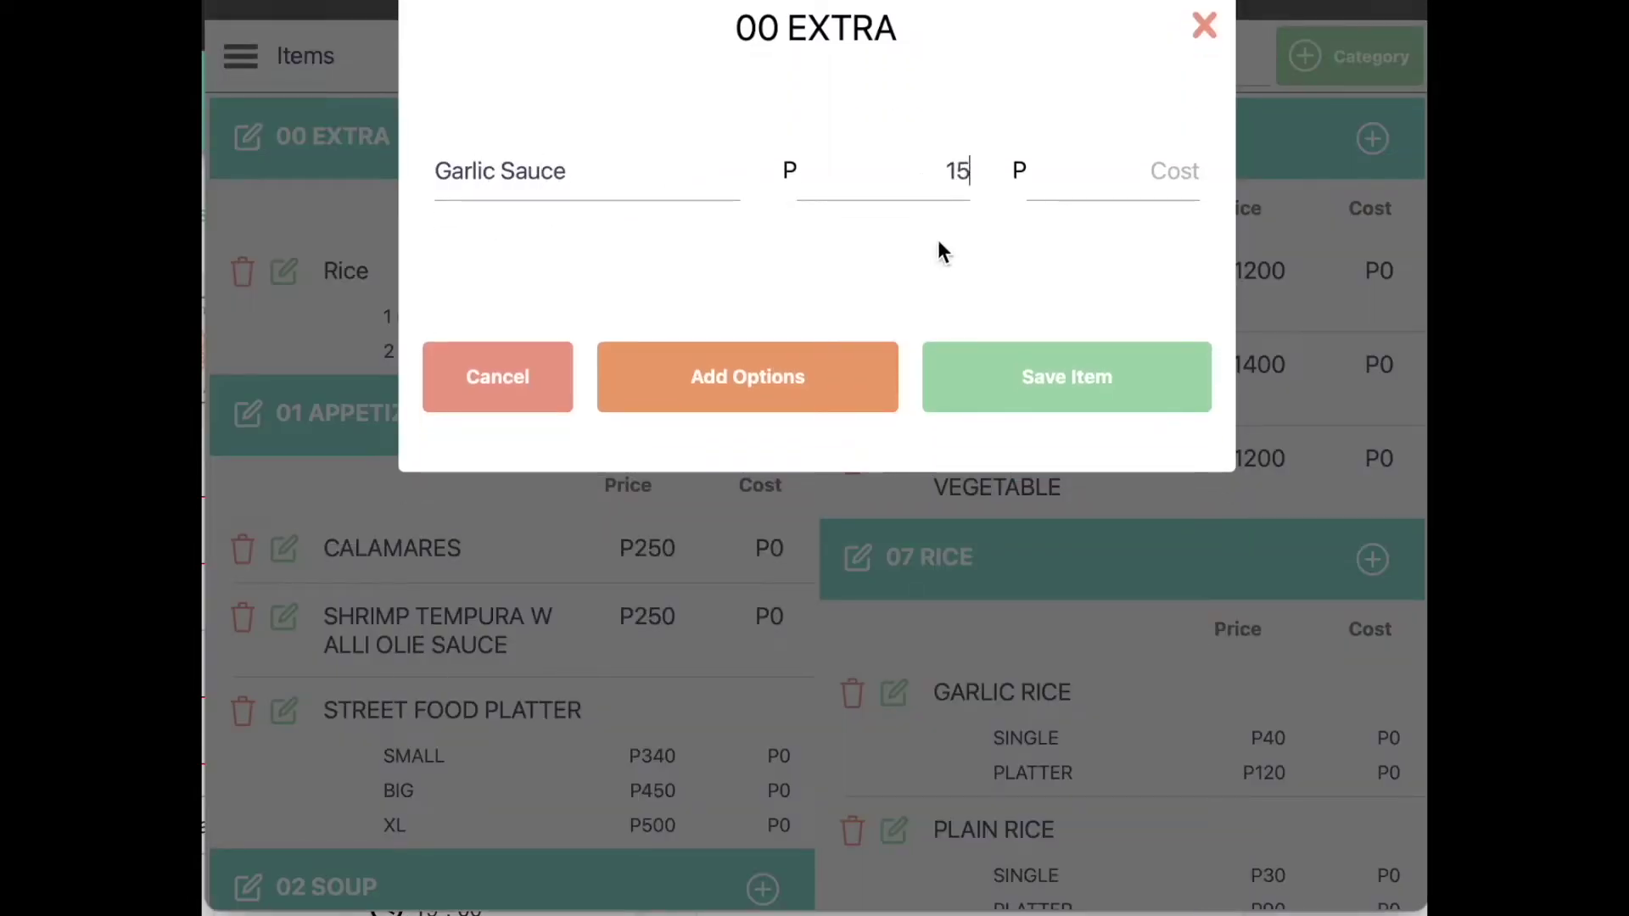
key("Return")
left_click(244, 60)
left_click(258, 154)
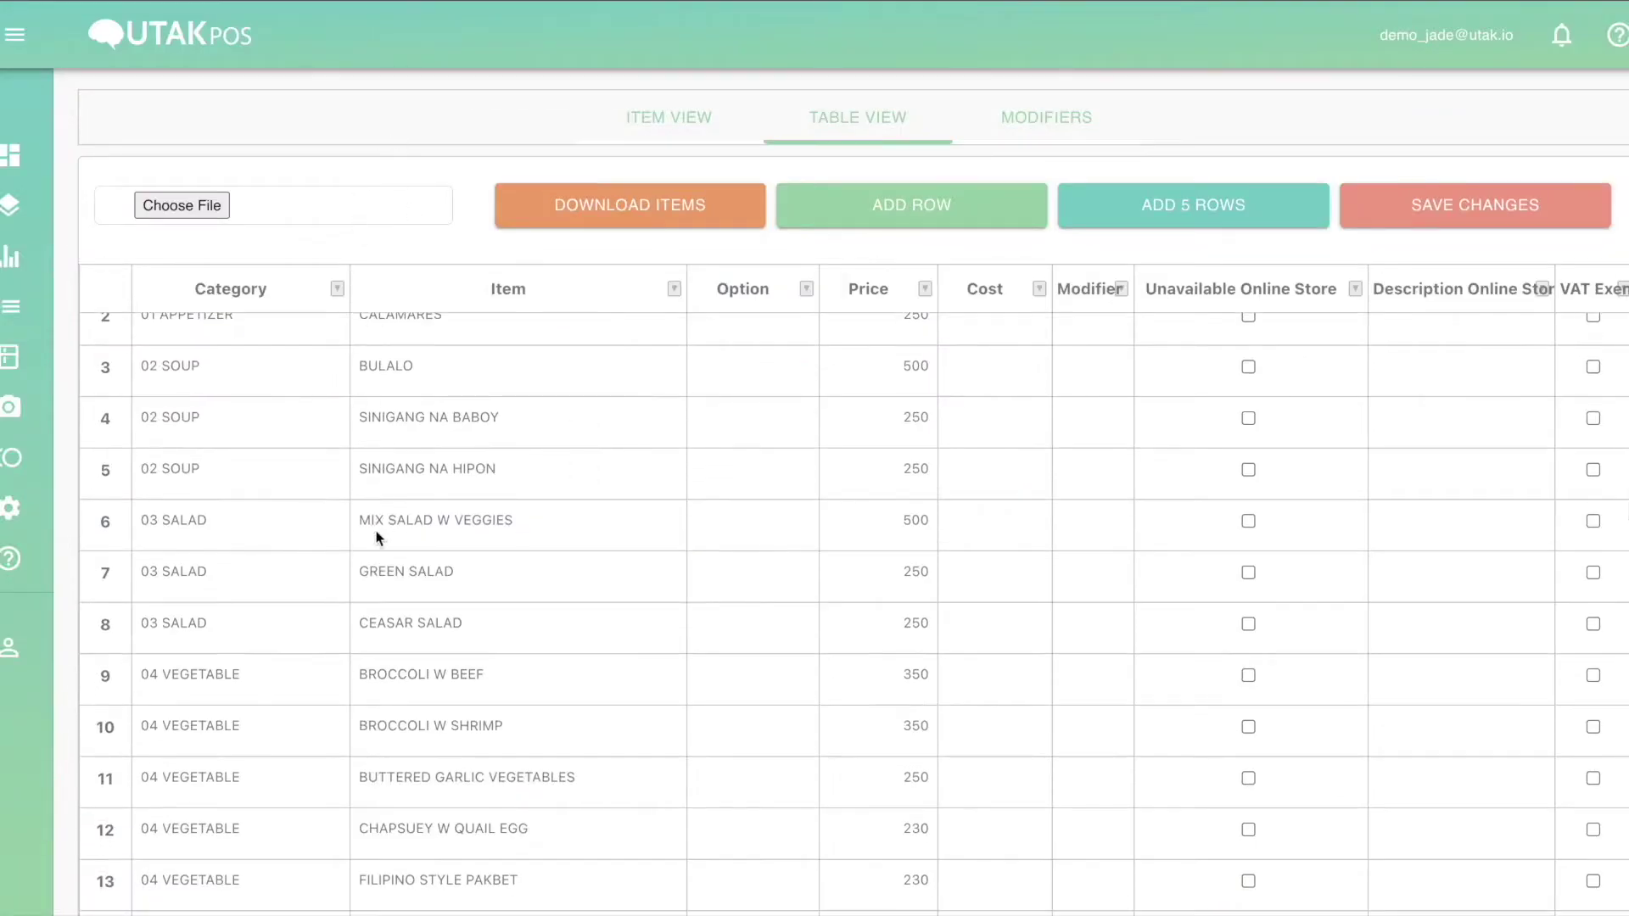
scroll(350, 578, "up", 1)
scroll(349, 575, "down", 3)
scroll(348, 575, "up", 3)
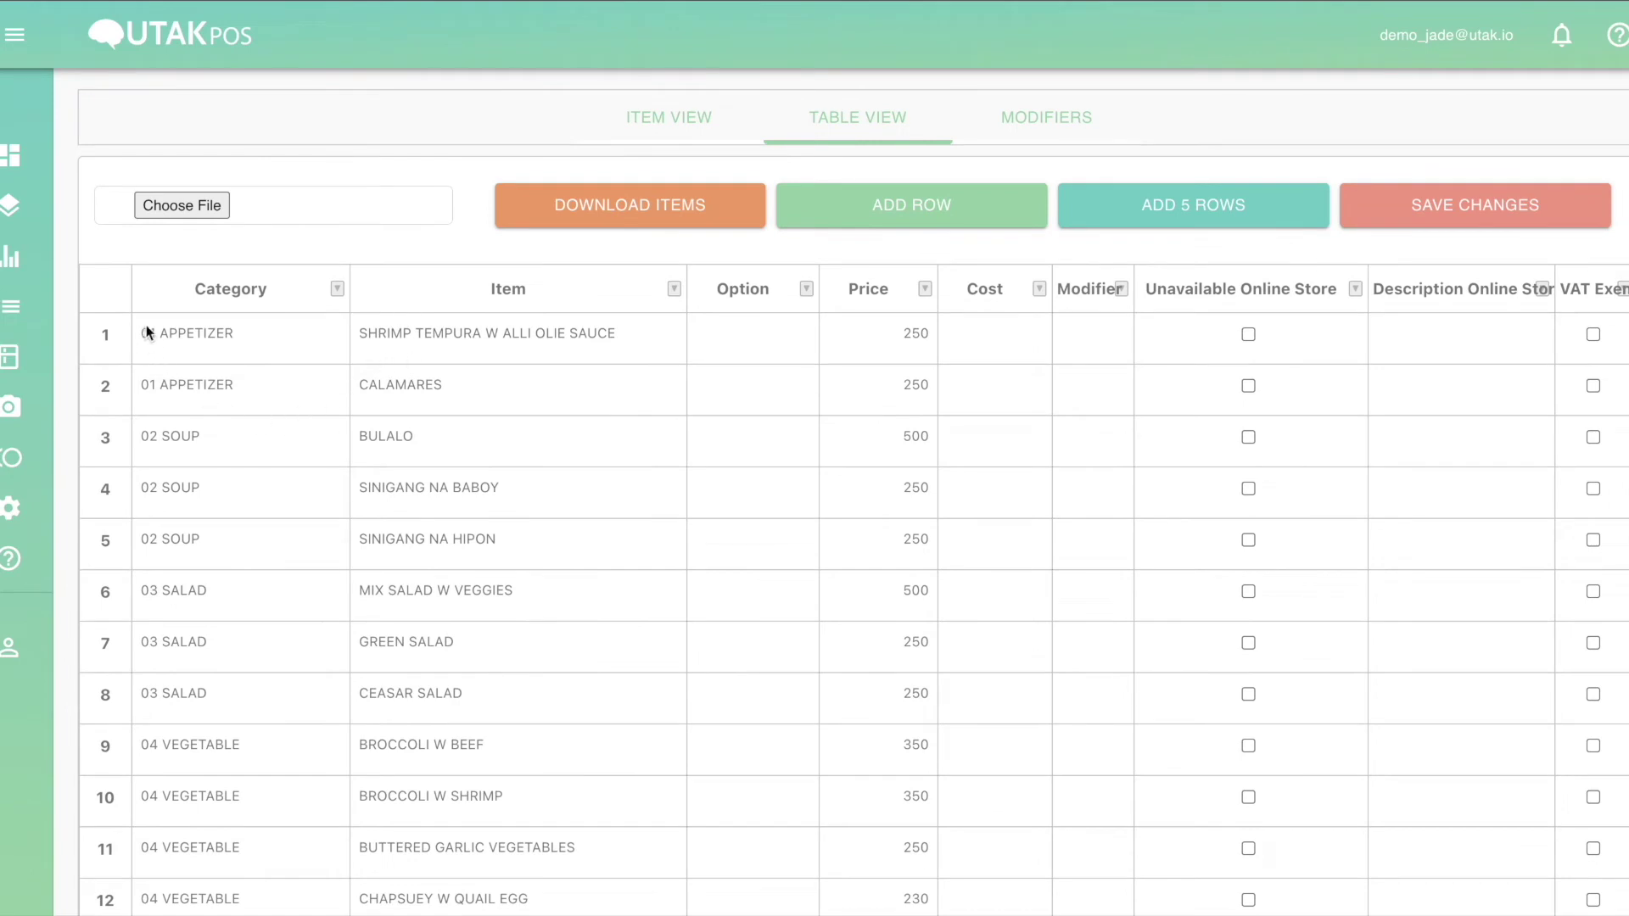
left_click(195, 307)
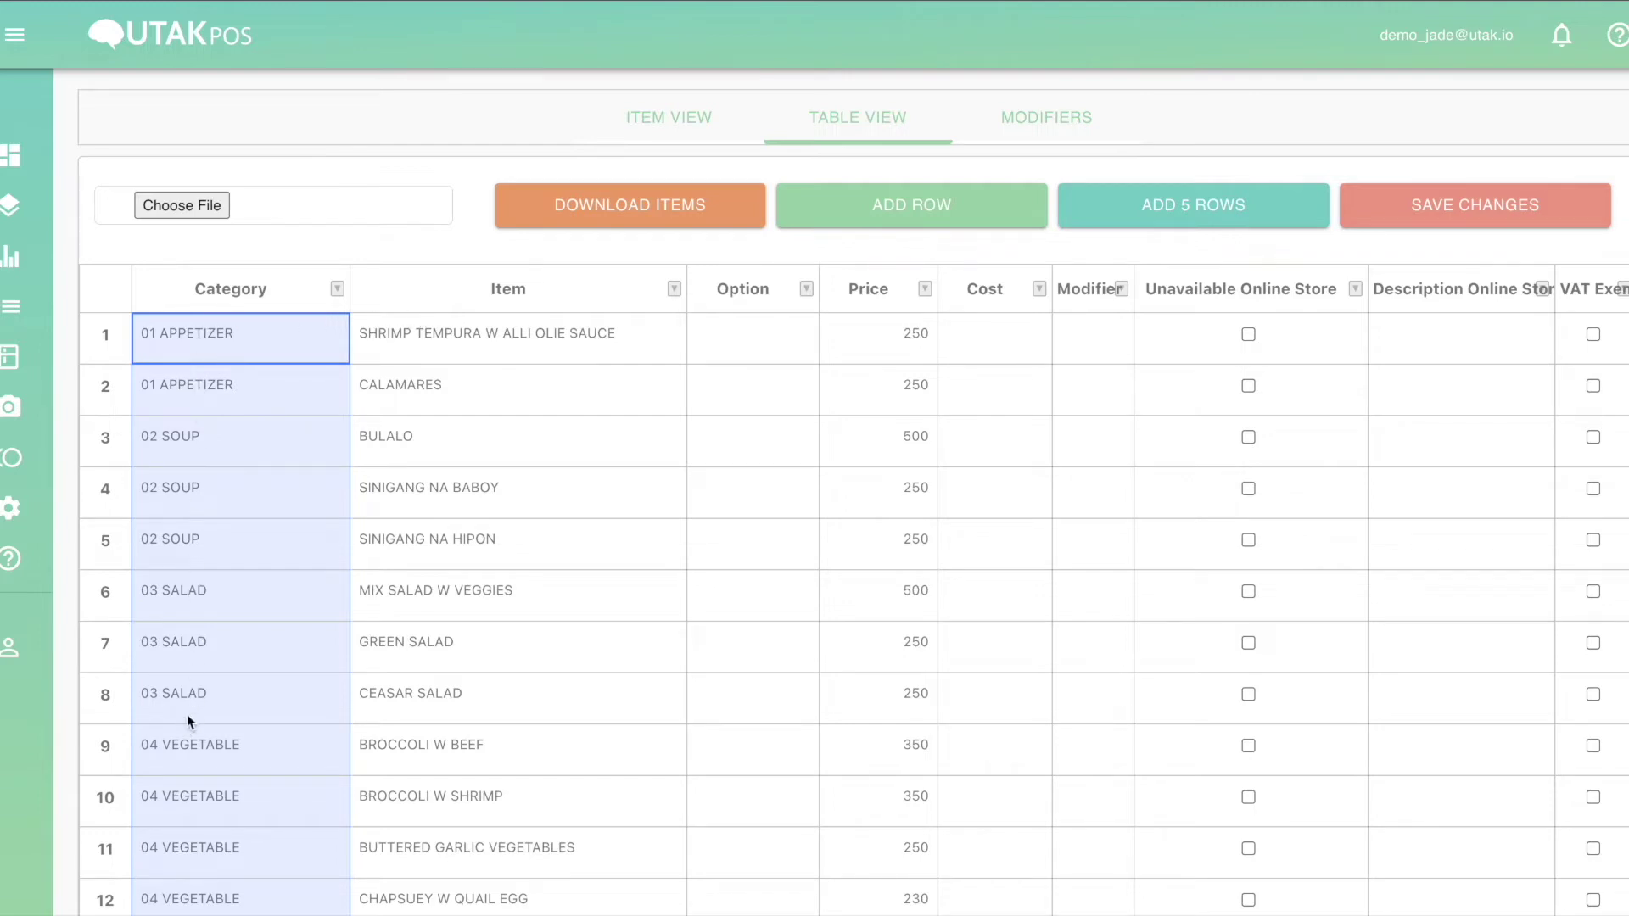
left_click(328, 334)
left_click(251, 398, "shift")
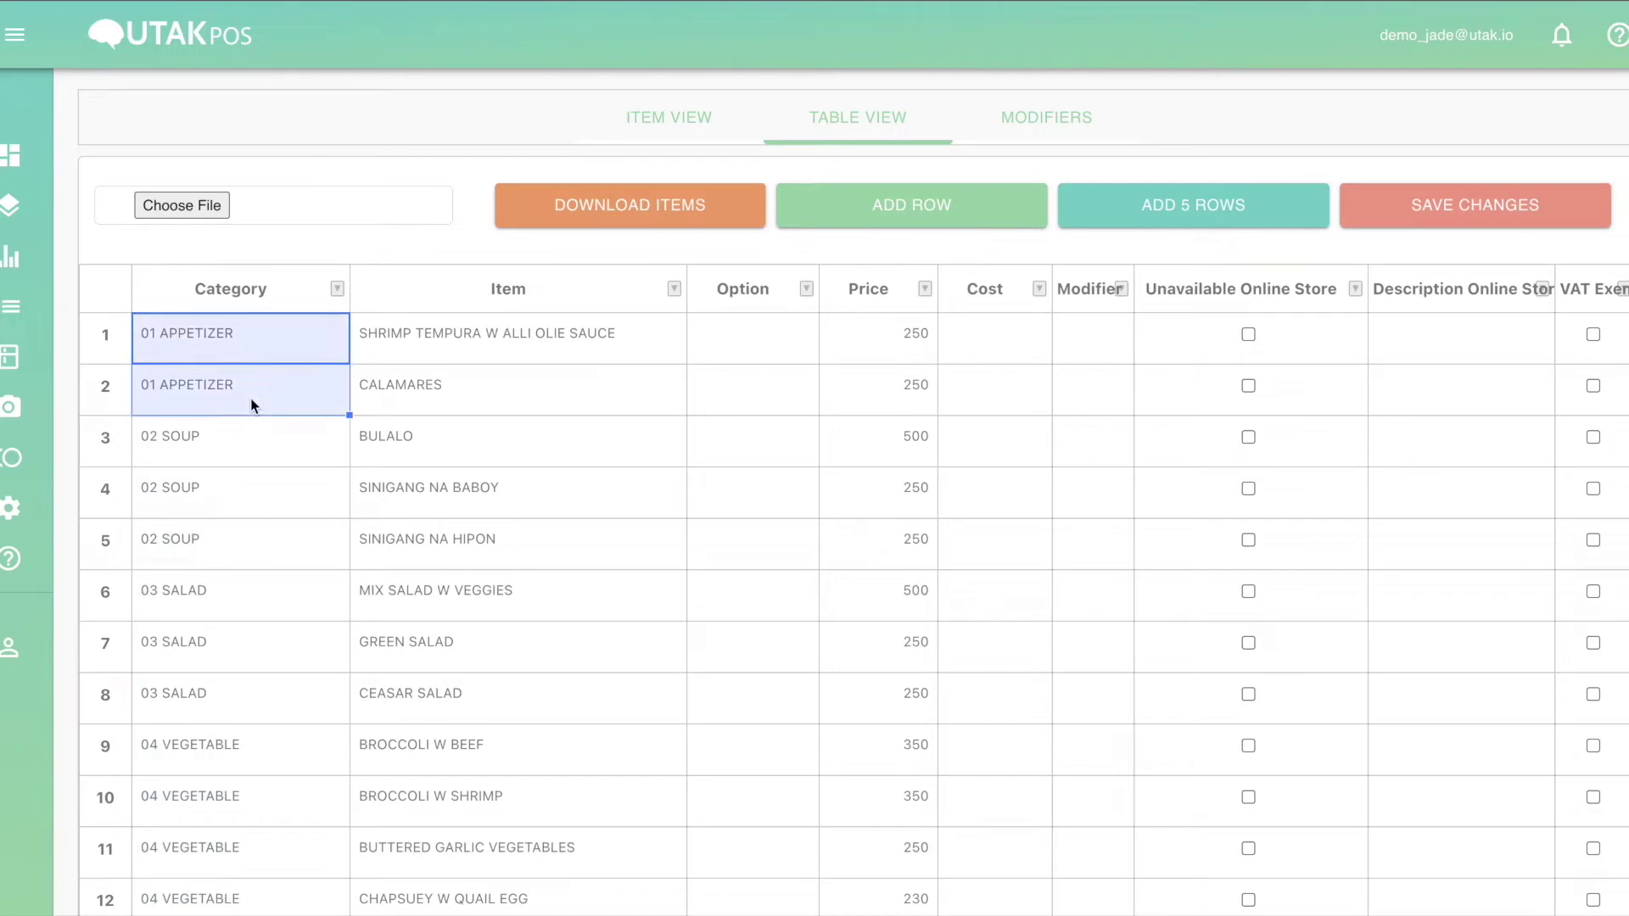
left_click(381, 254)
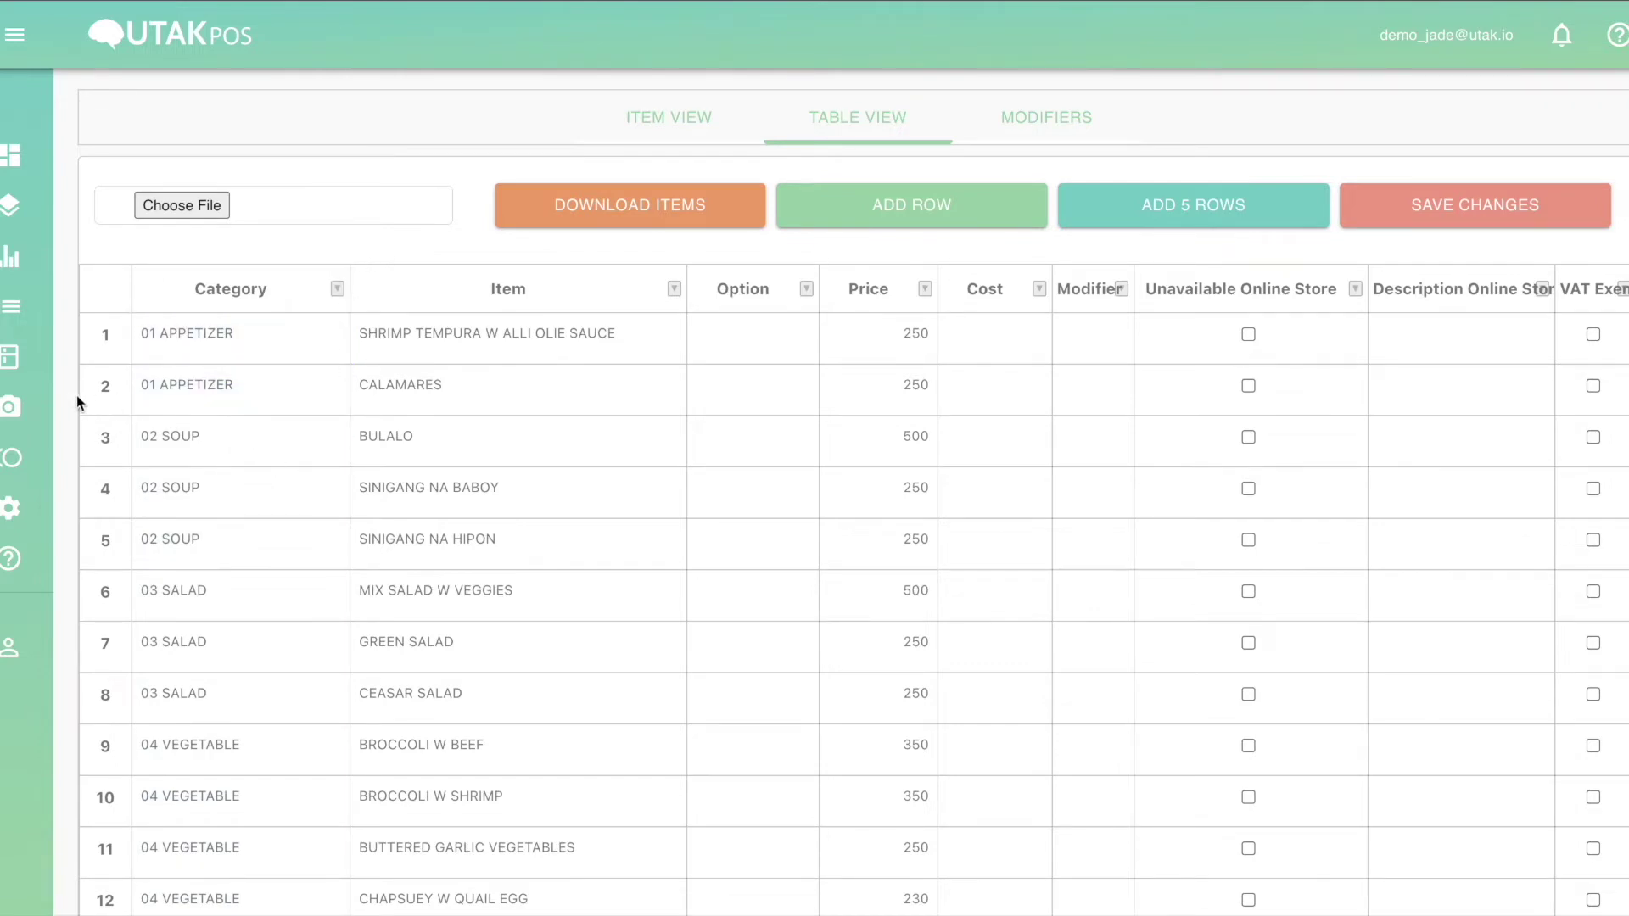
left_click(99, 391)
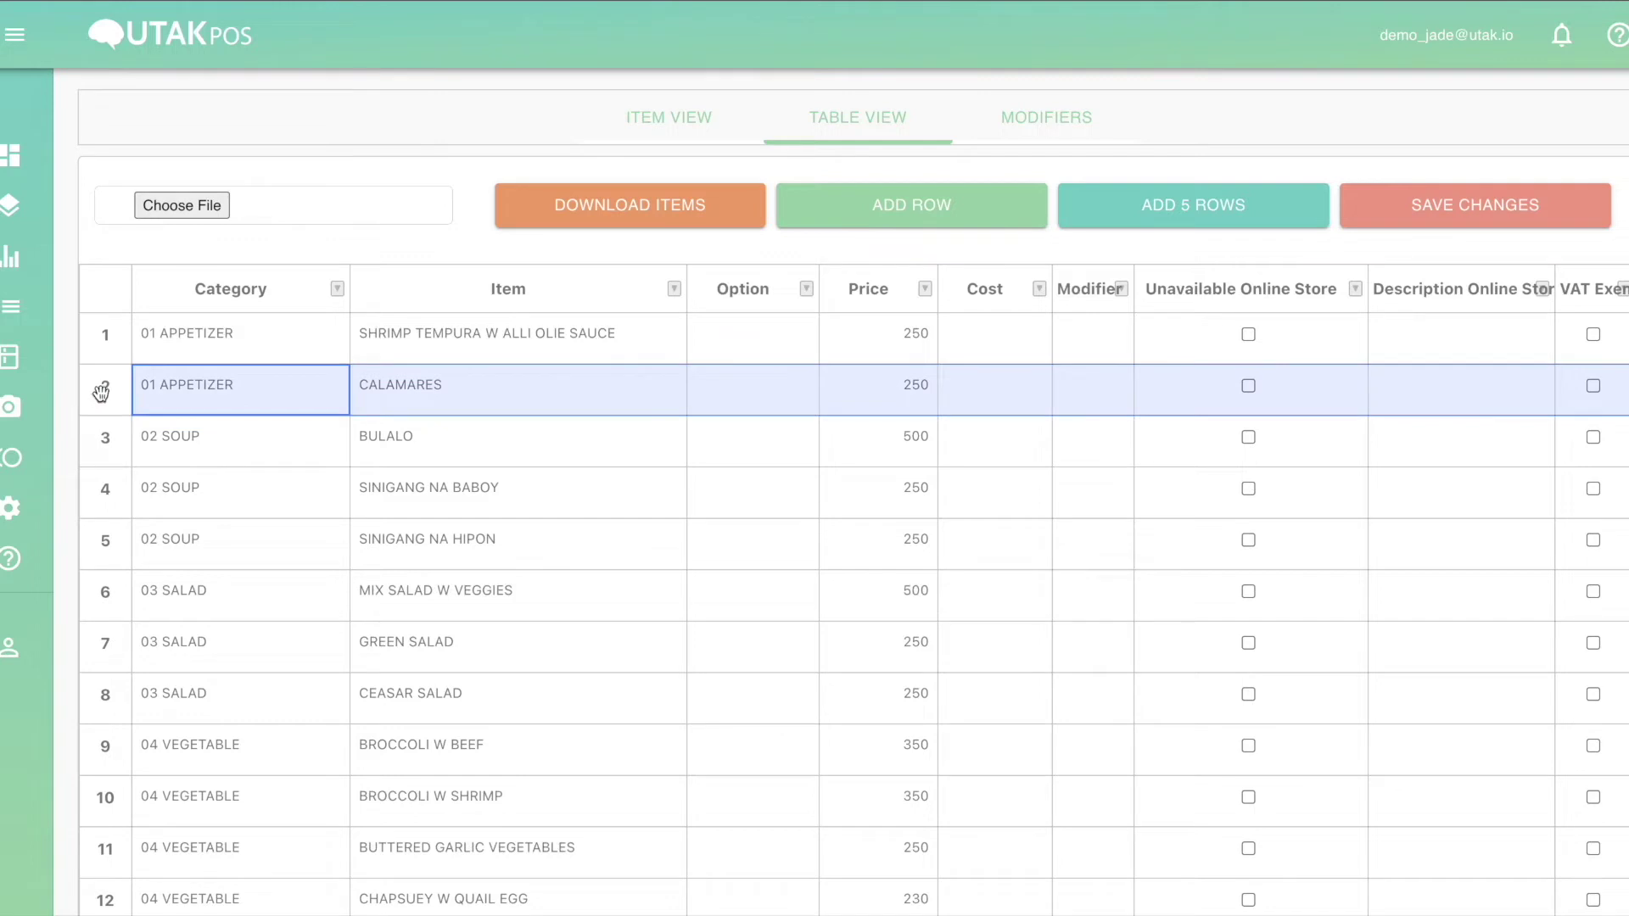
right_click(108, 391)
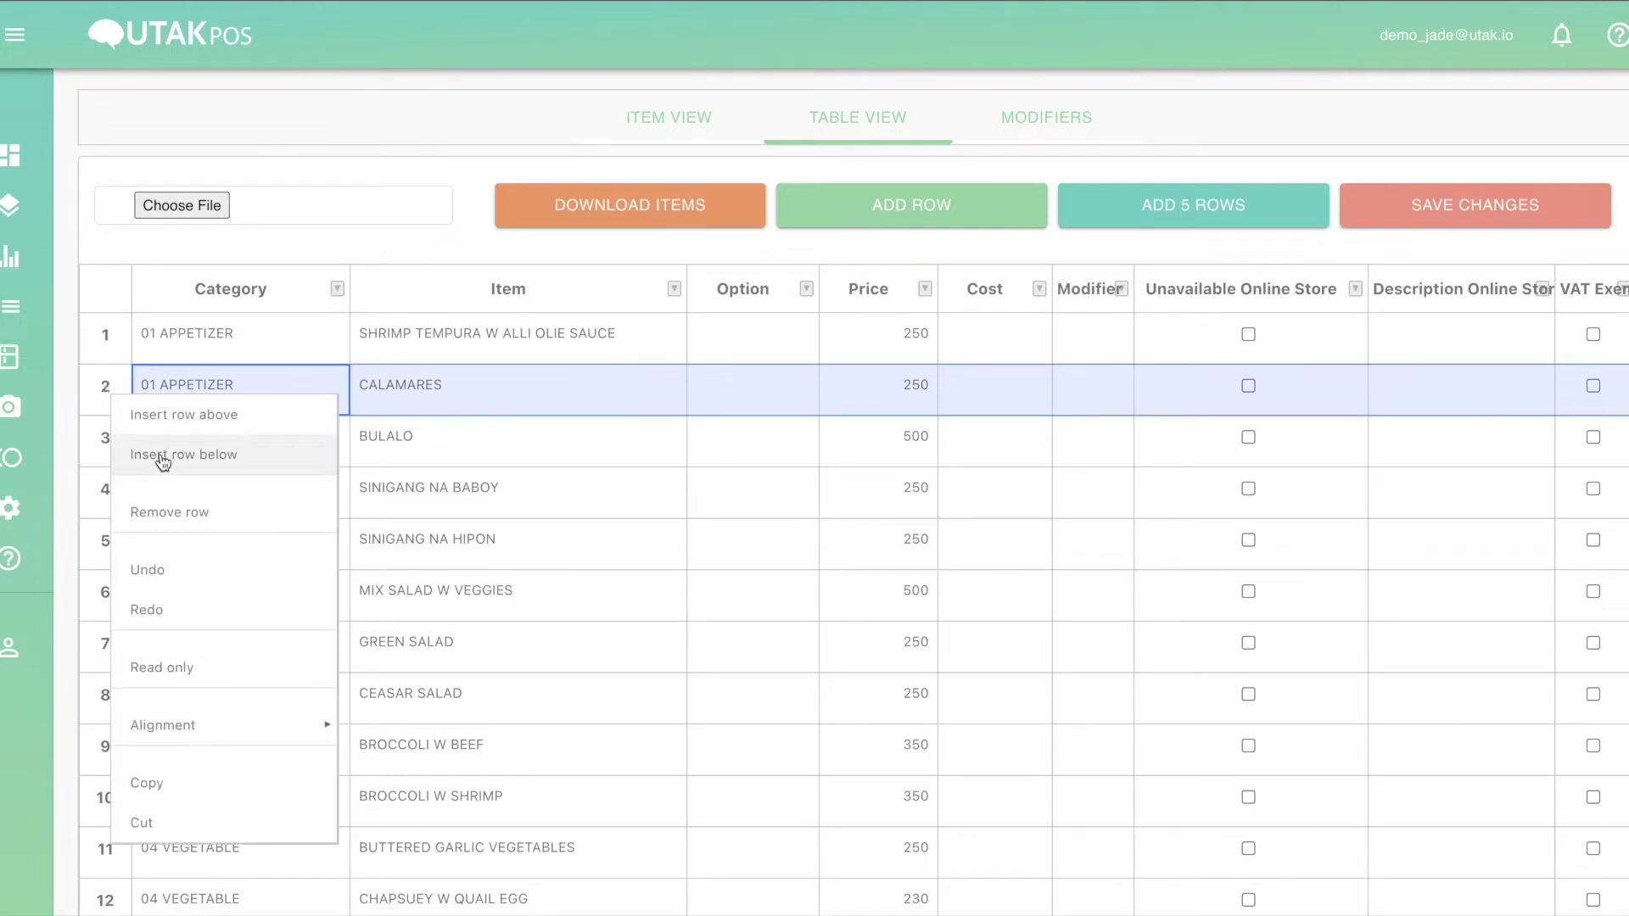
left_click(63, 395)
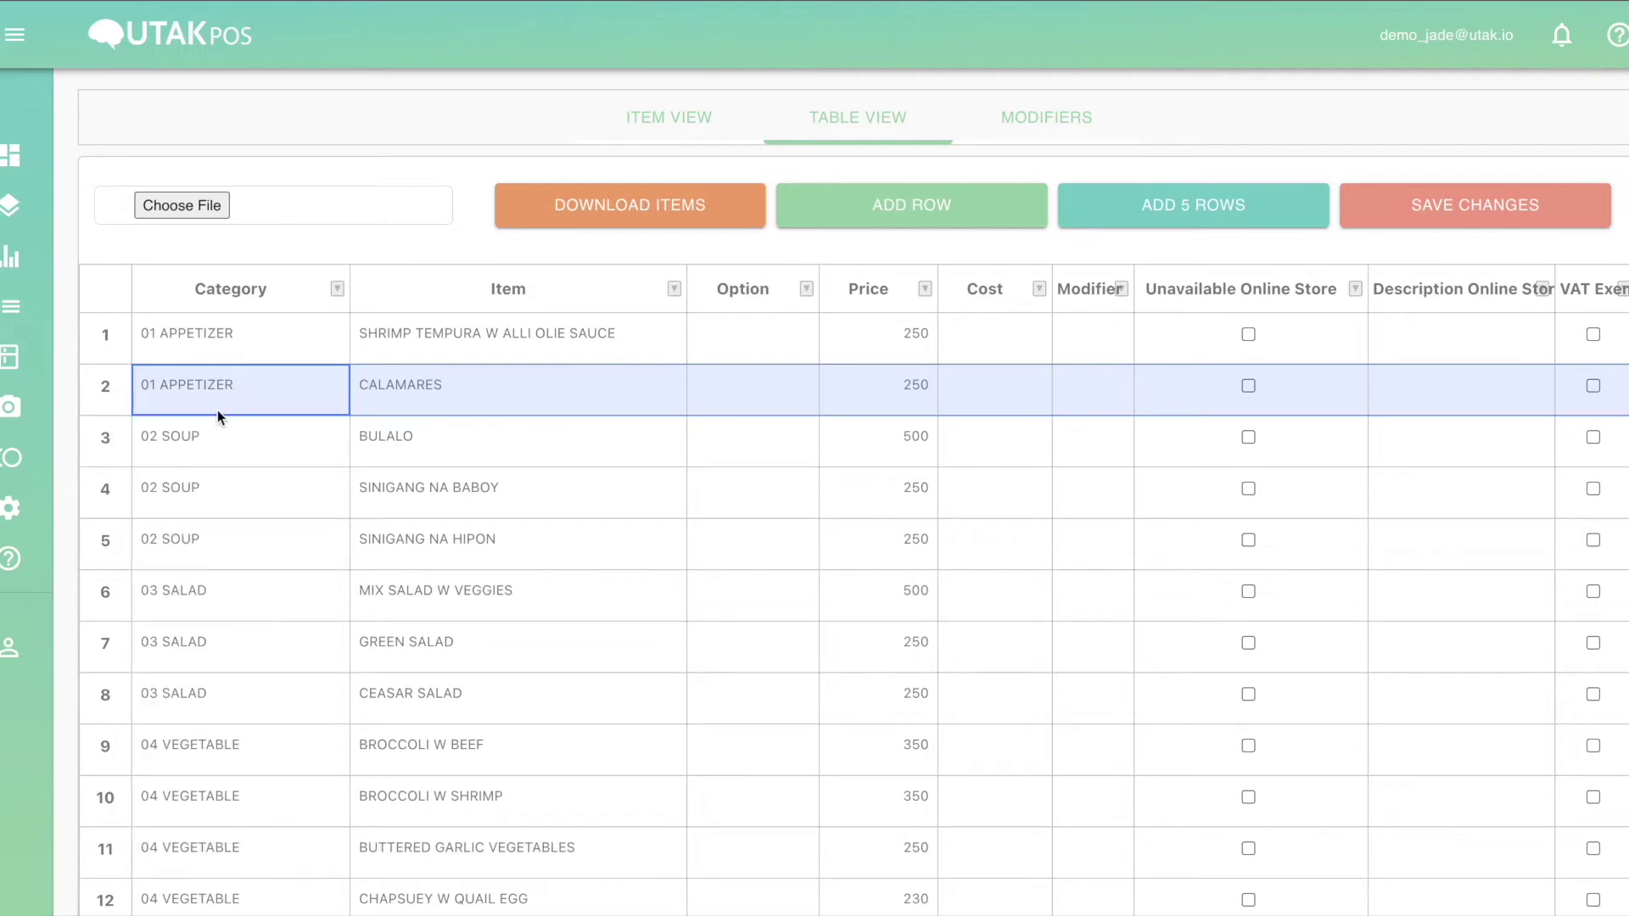
left_click(400, 343)
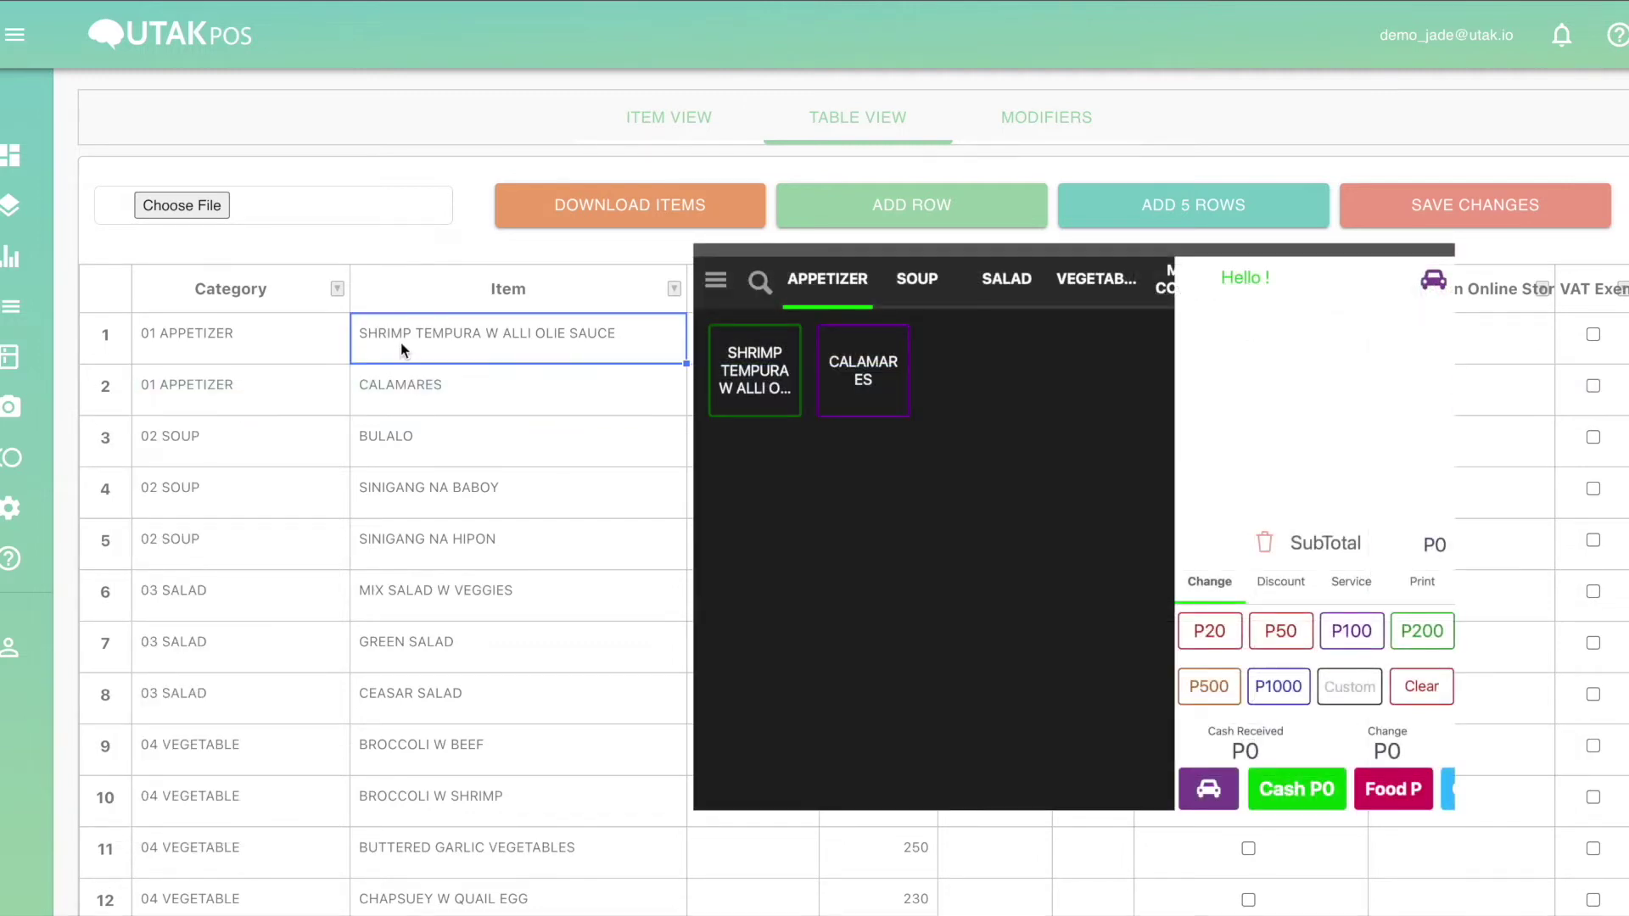
left_click(395, 392)
left_click(395, 445)
left_click(398, 492)
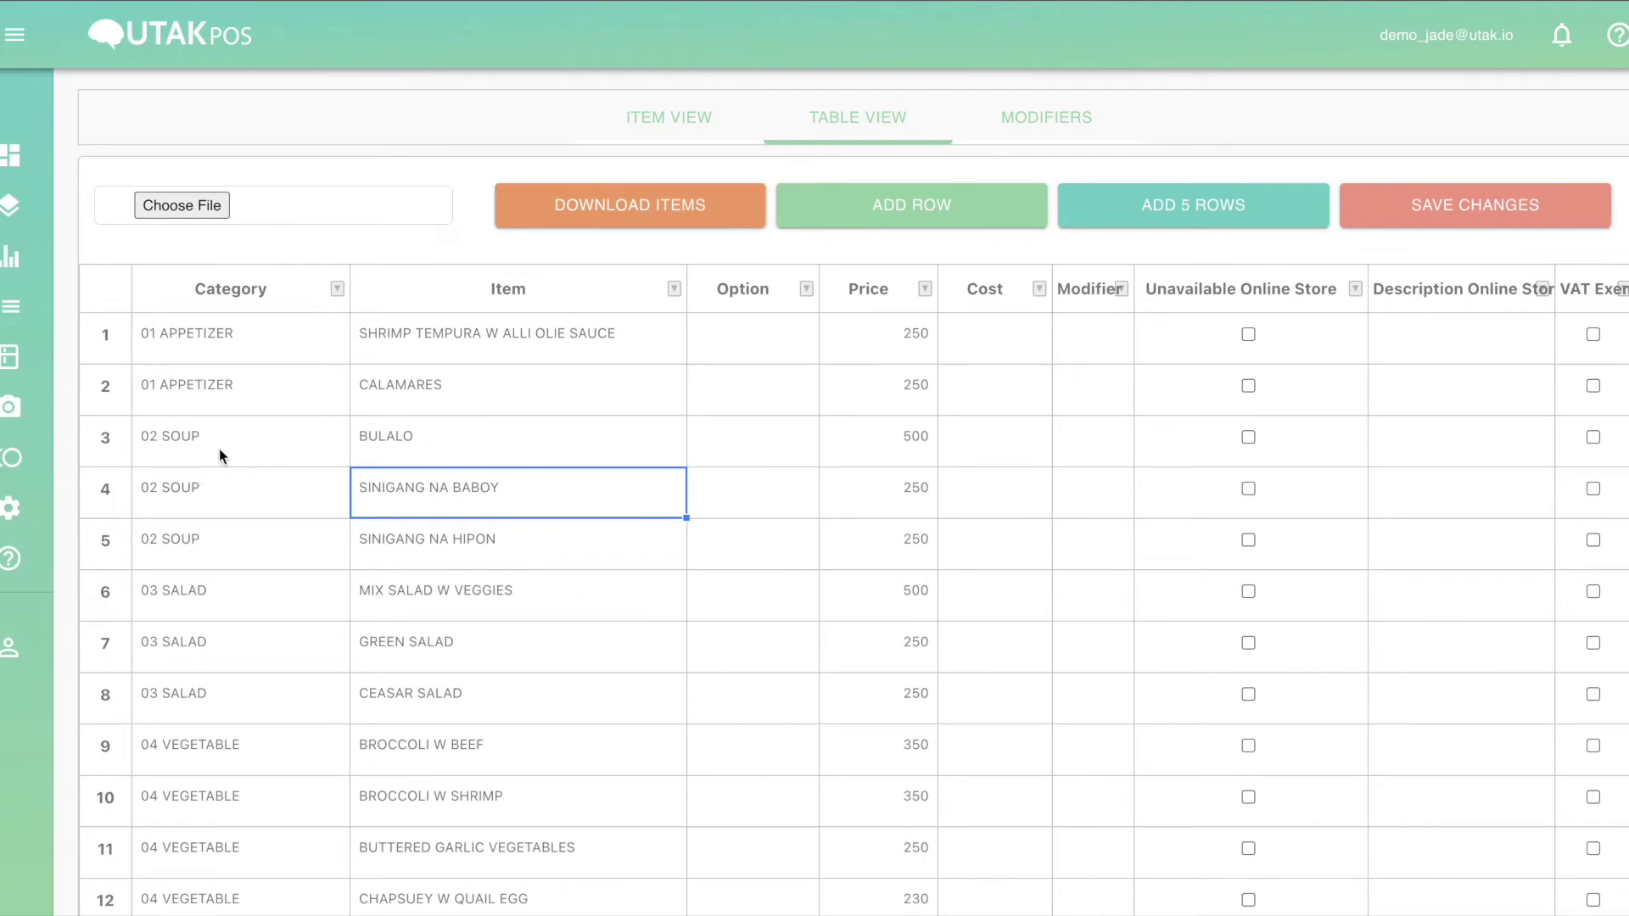
Insert three empty rows (48–50) below the CAPRICCIOSA row at the table's end.
scroll(253, 519, "down", 20)
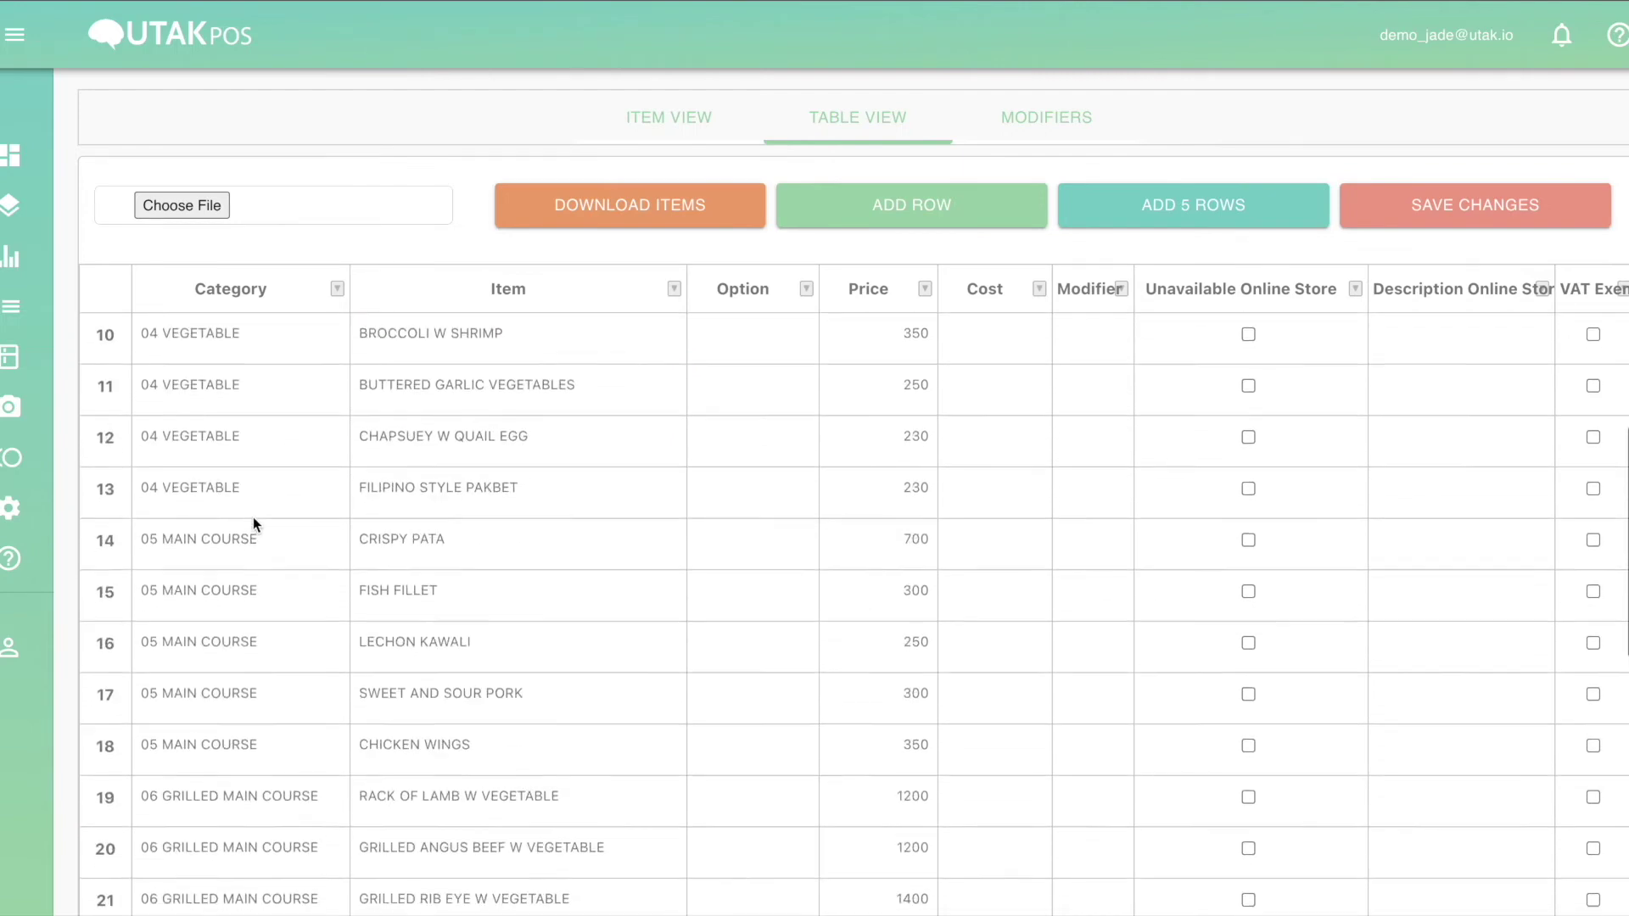
scroll(253, 517, "down", 1)
left_click(96, 789)
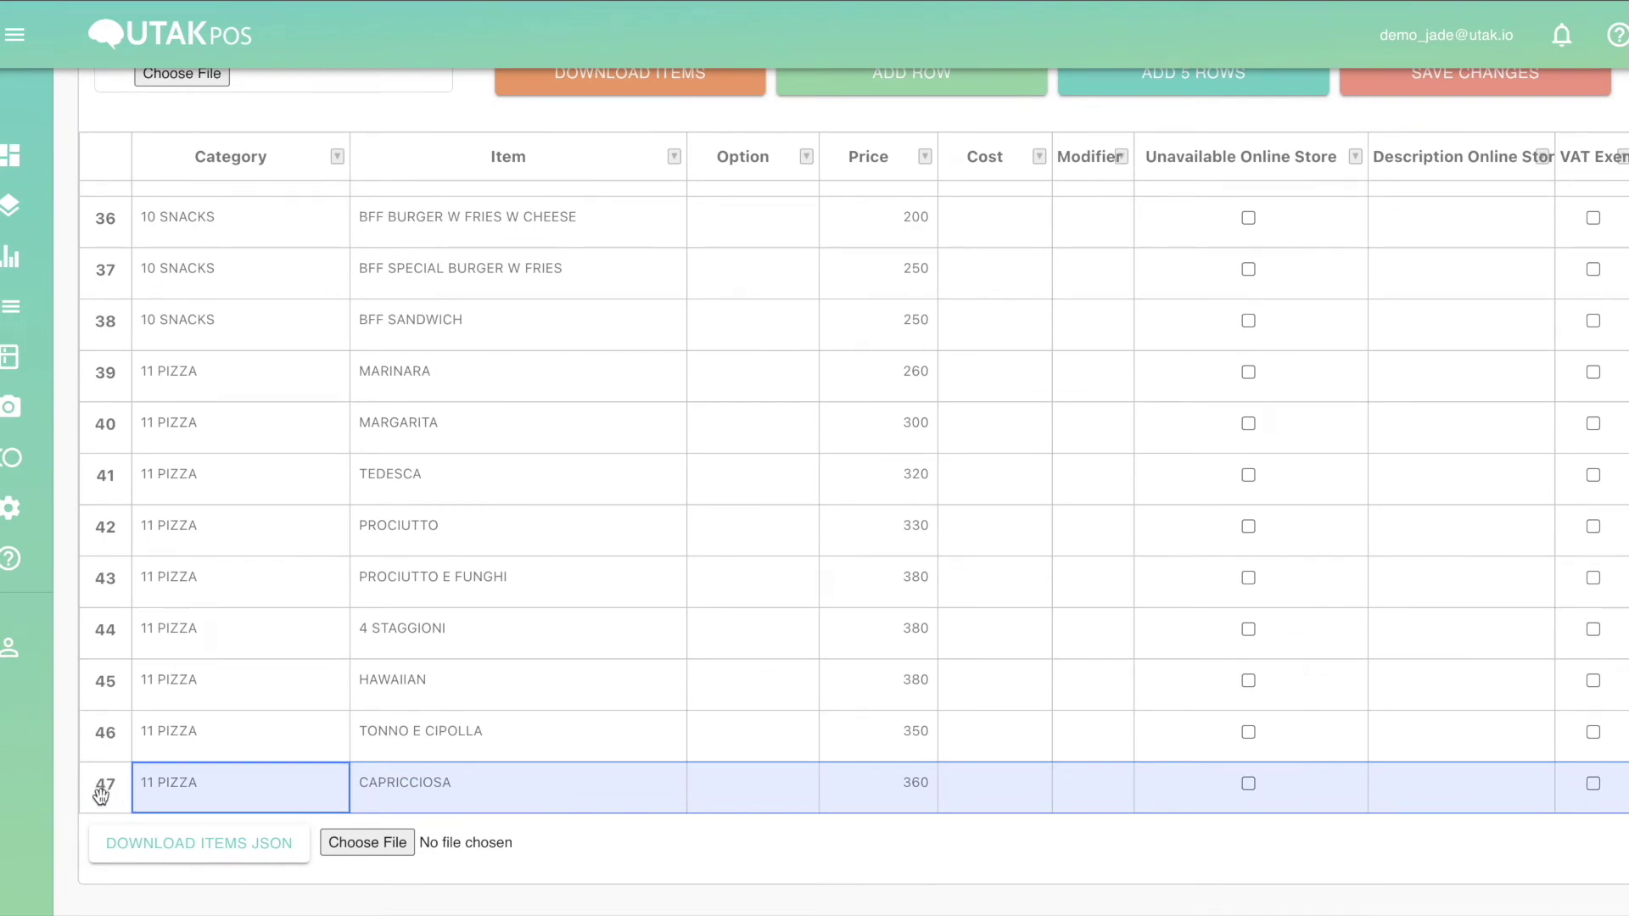
right_click(101, 795)
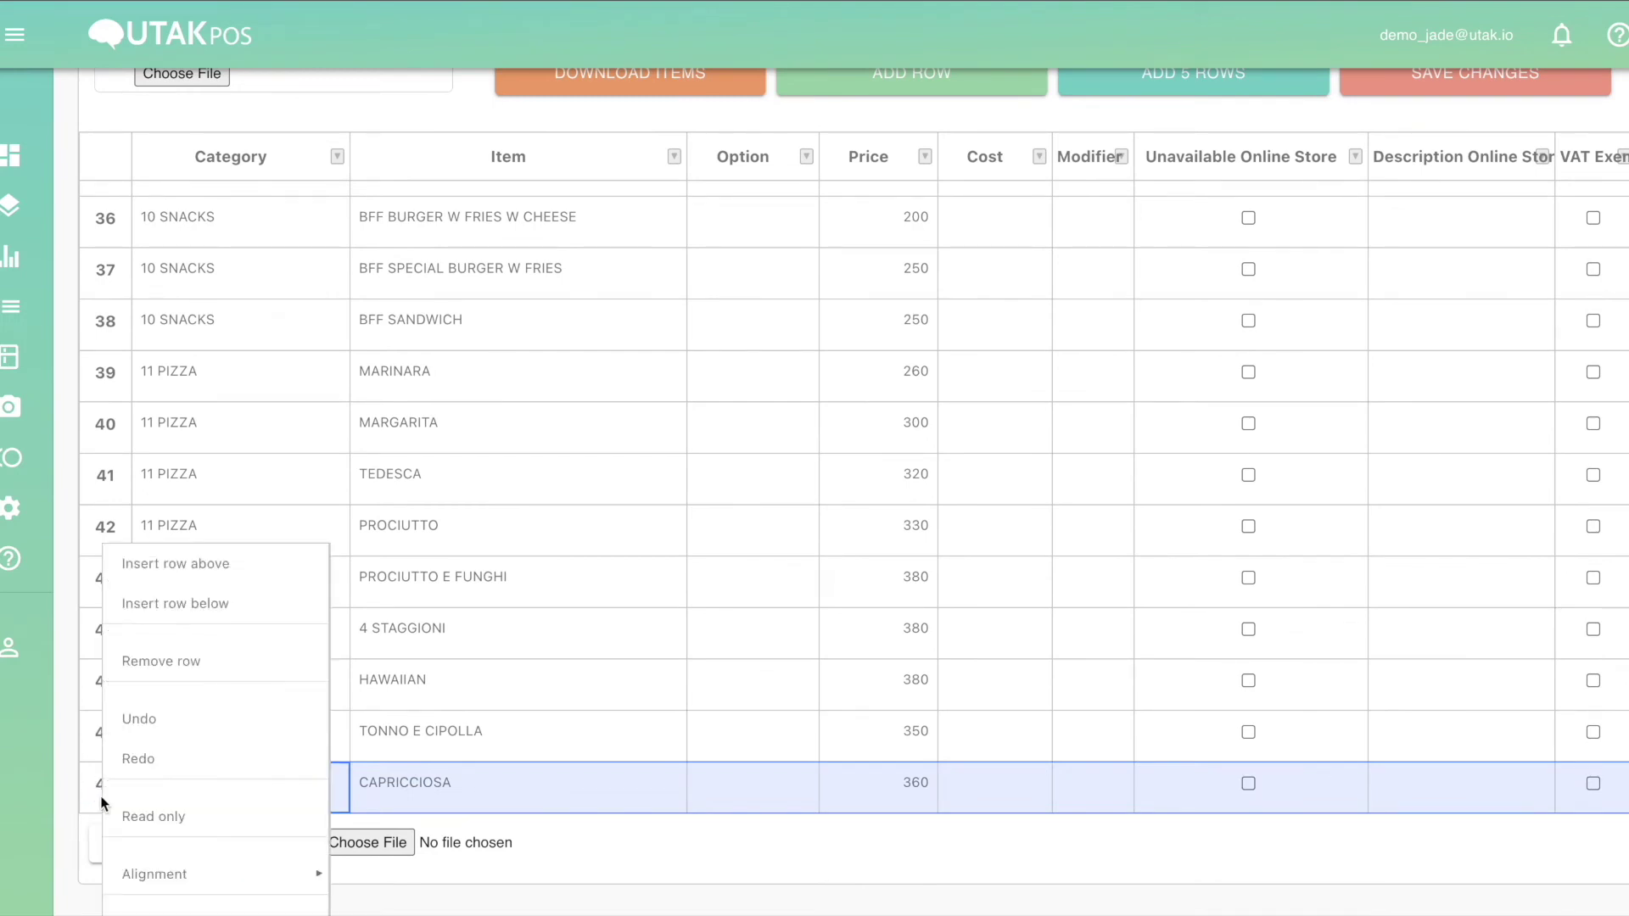
left_click(153, 604)
left_click(186, 807)
scroll(180, 779, "down", 1)
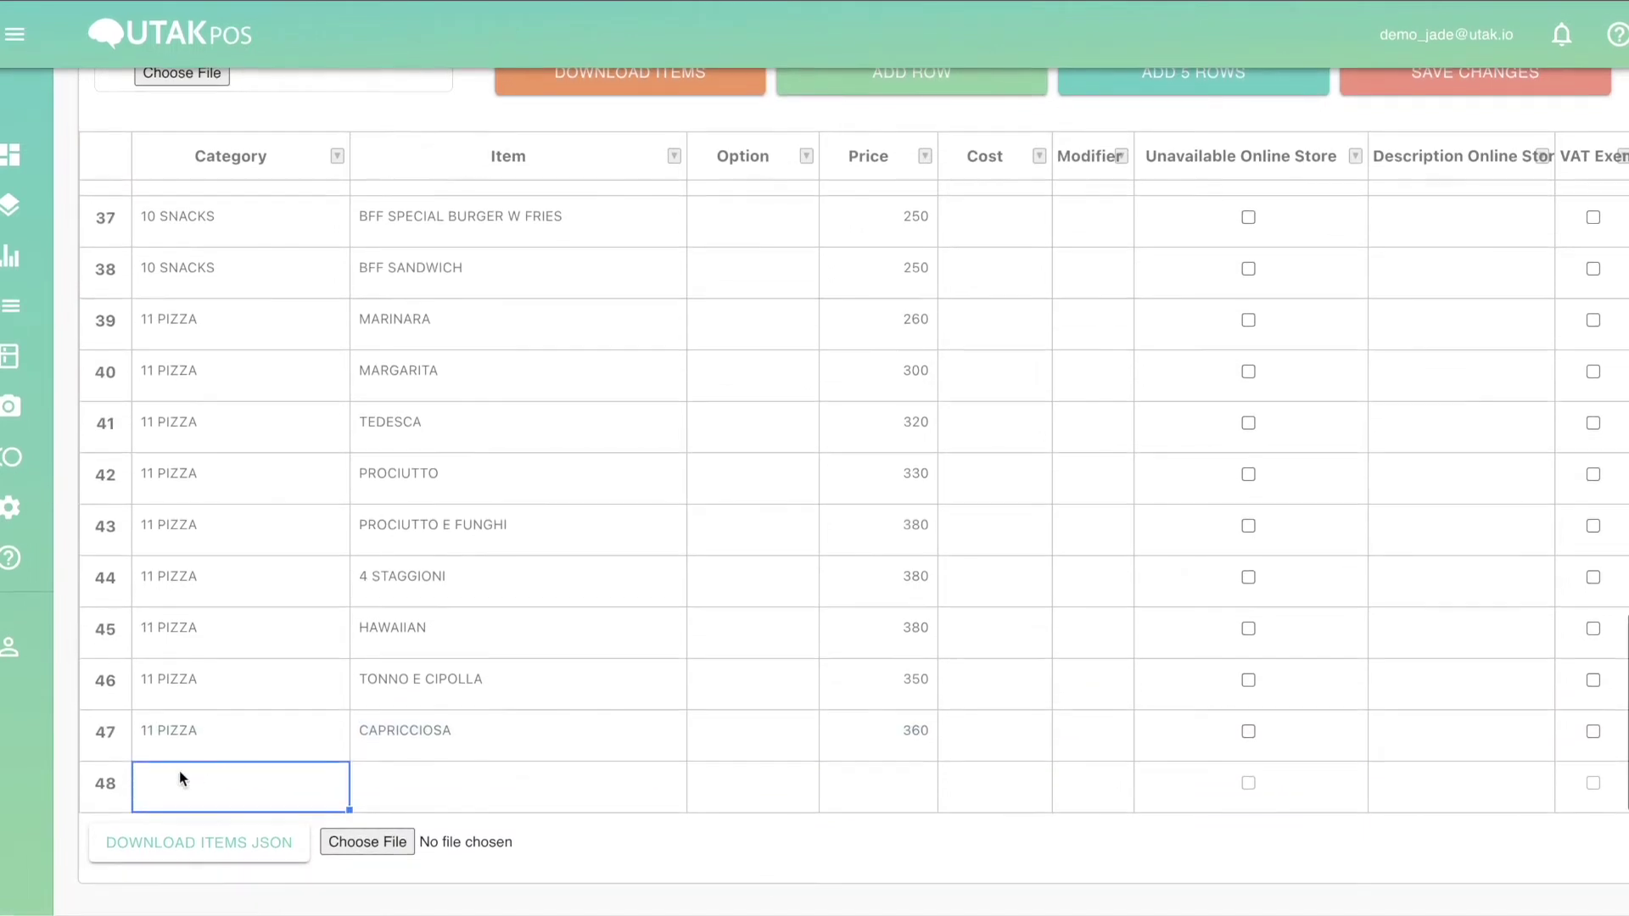
right_click(110, 795)
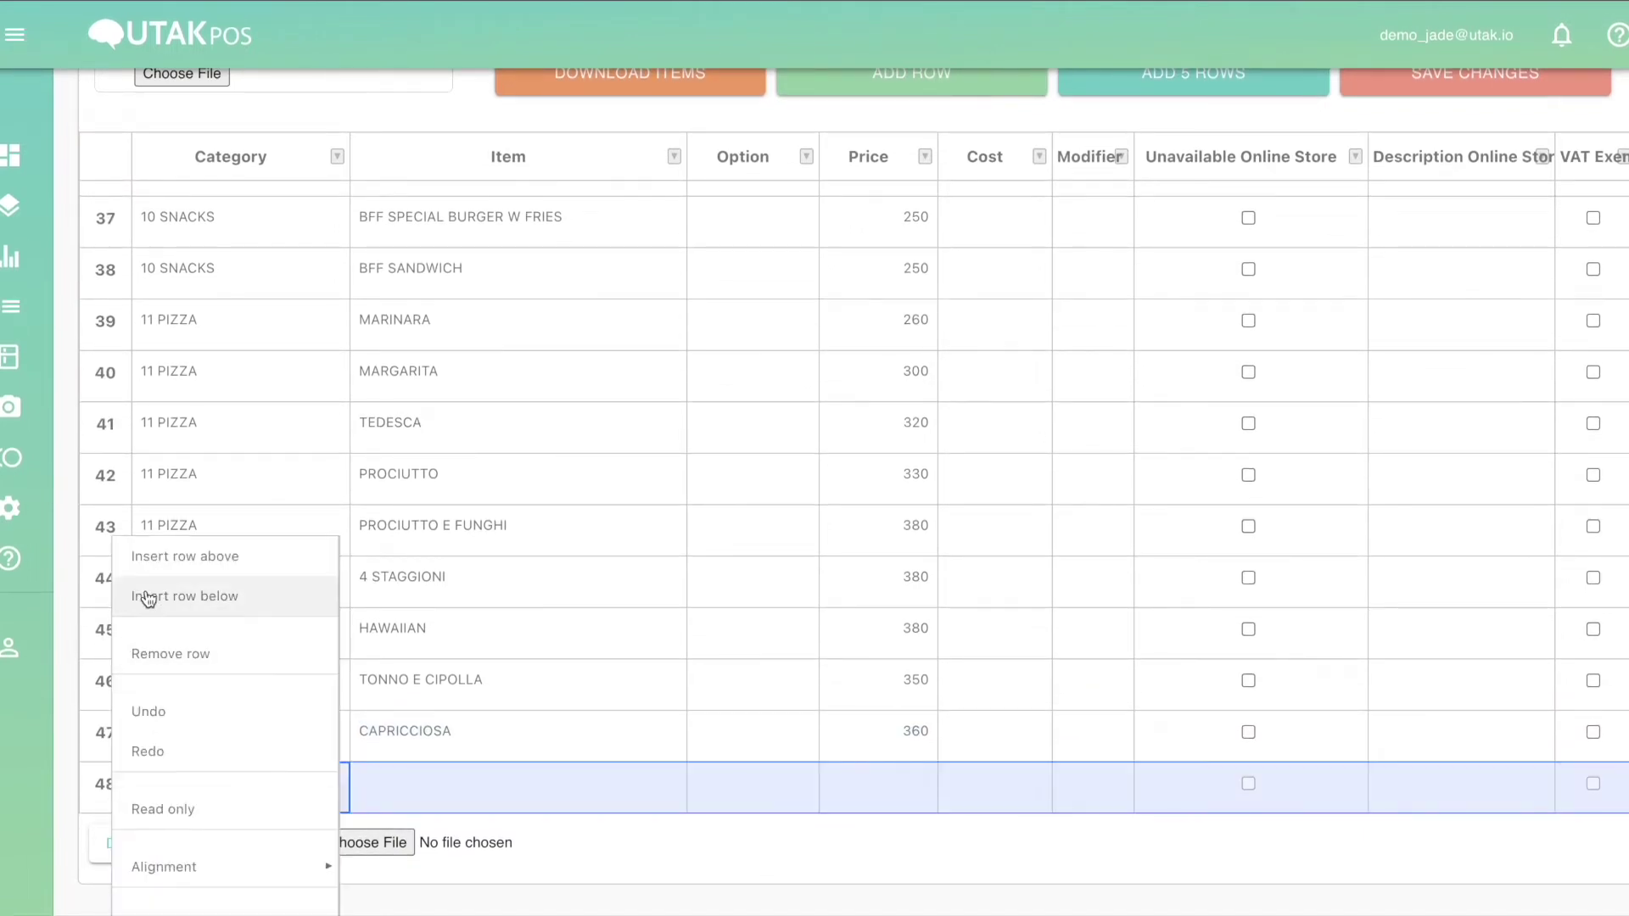
left_click(151, 596)
scroll(119, 789, "down", 1)
right_click(123, 795)
left_click(153, 589)
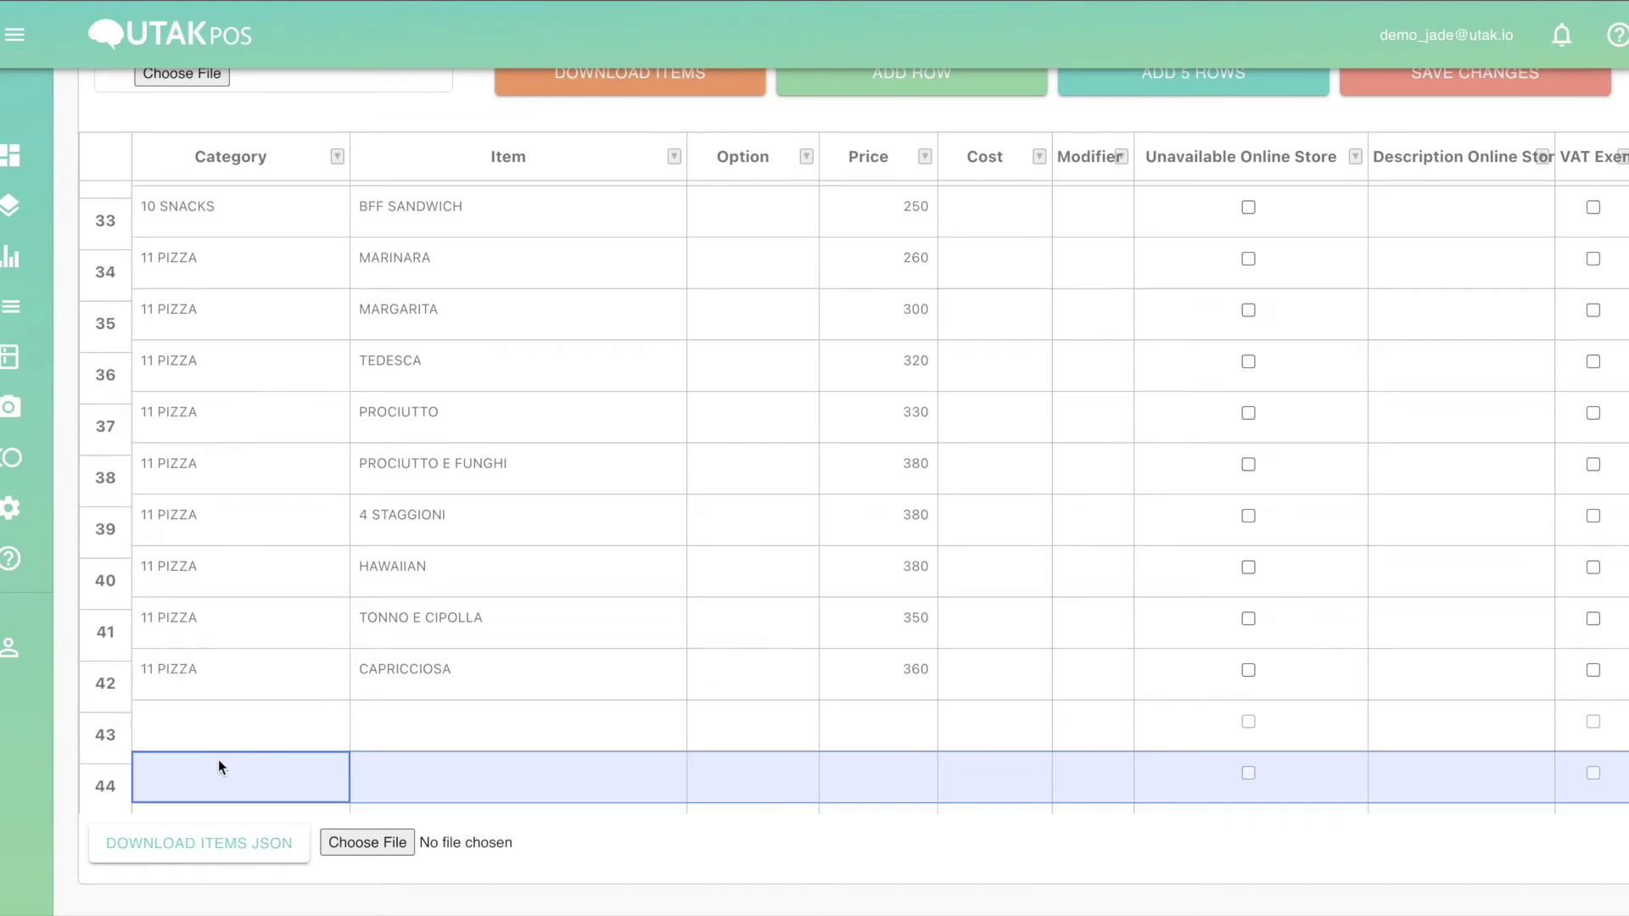
scroll(217, 761, "down", 1)
Step through row 48's Category, Item, Option and Price cells.
left_click(202, 697)
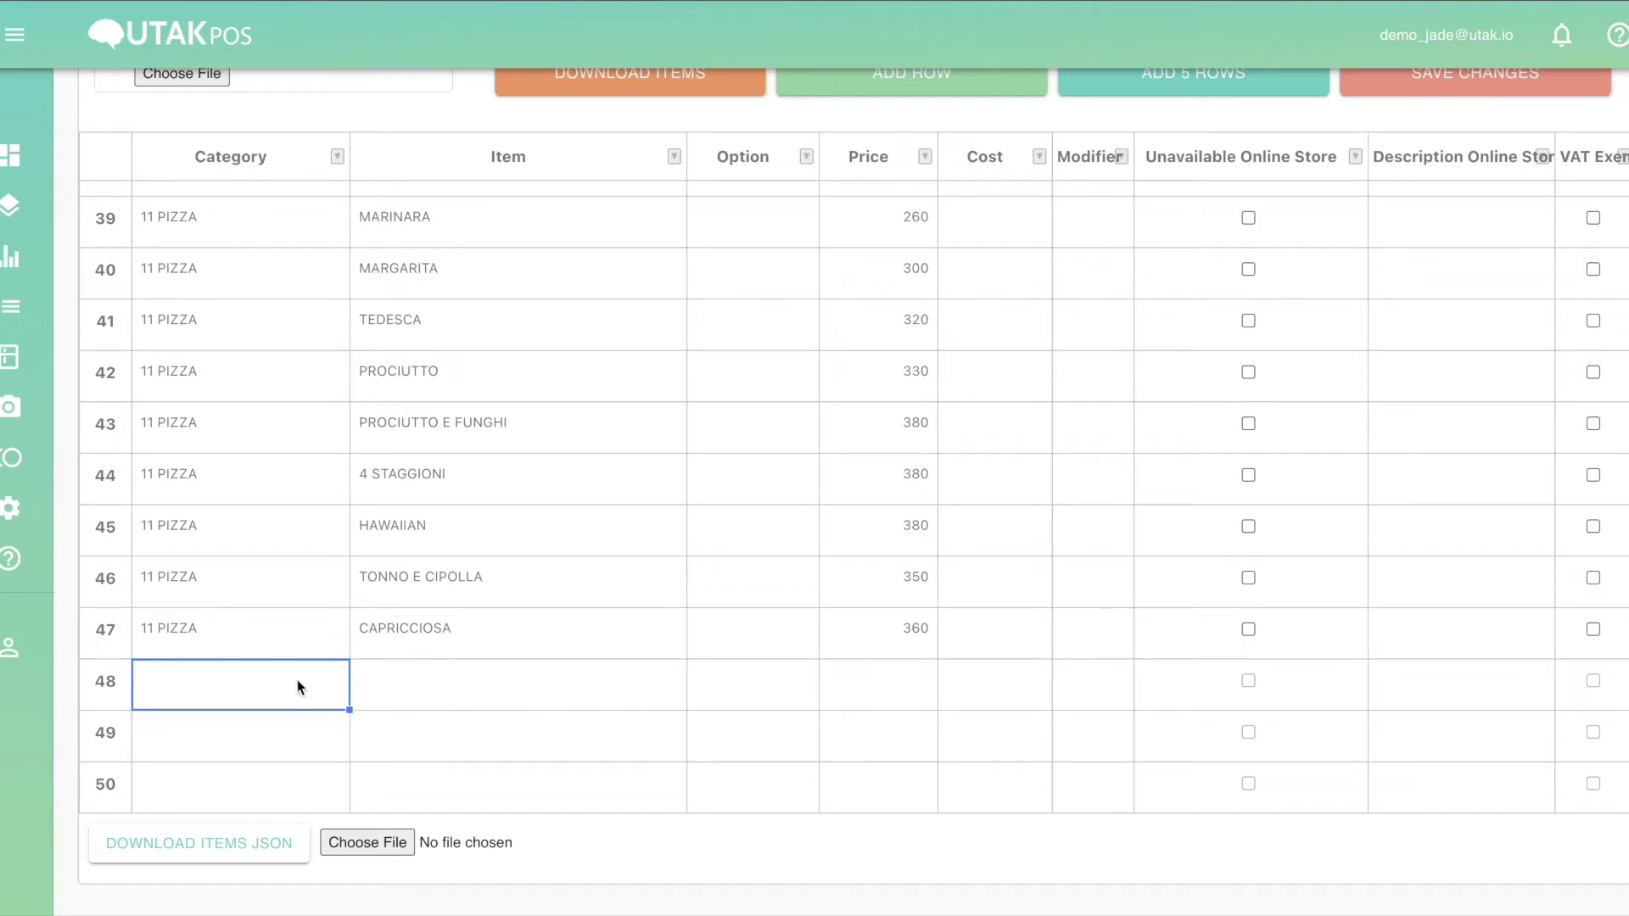
left_click(473, 696)
left_click(789, 704)
left_click(868, 699)
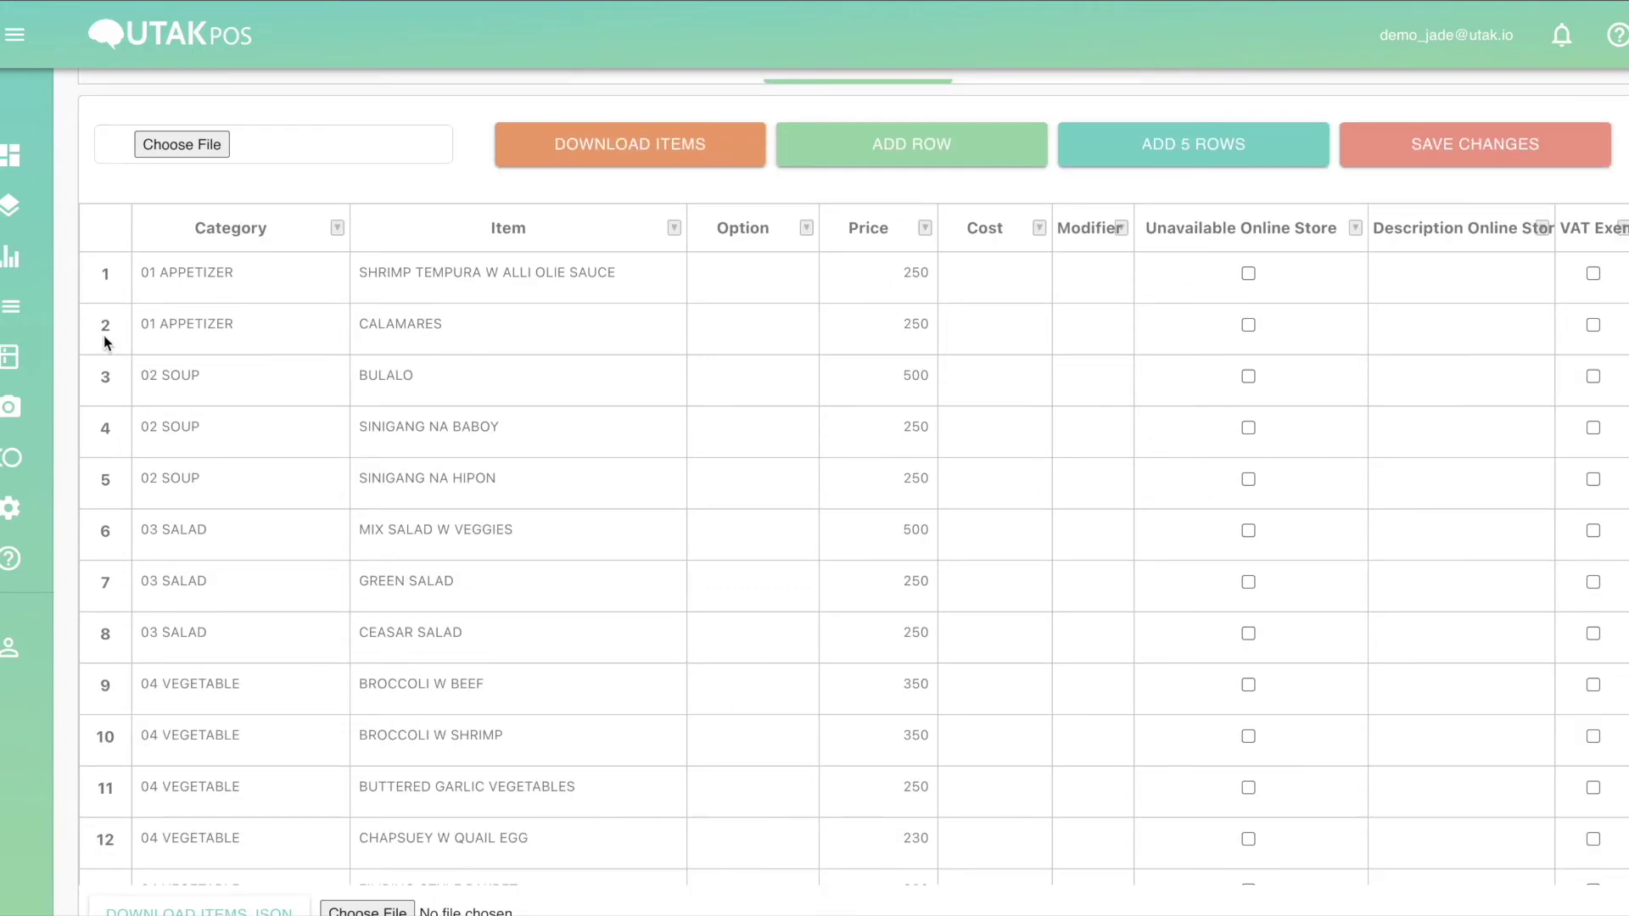
Insert a row below CALAMARES and fill its category with 01 APPETIZER.
left_click(102, 331)
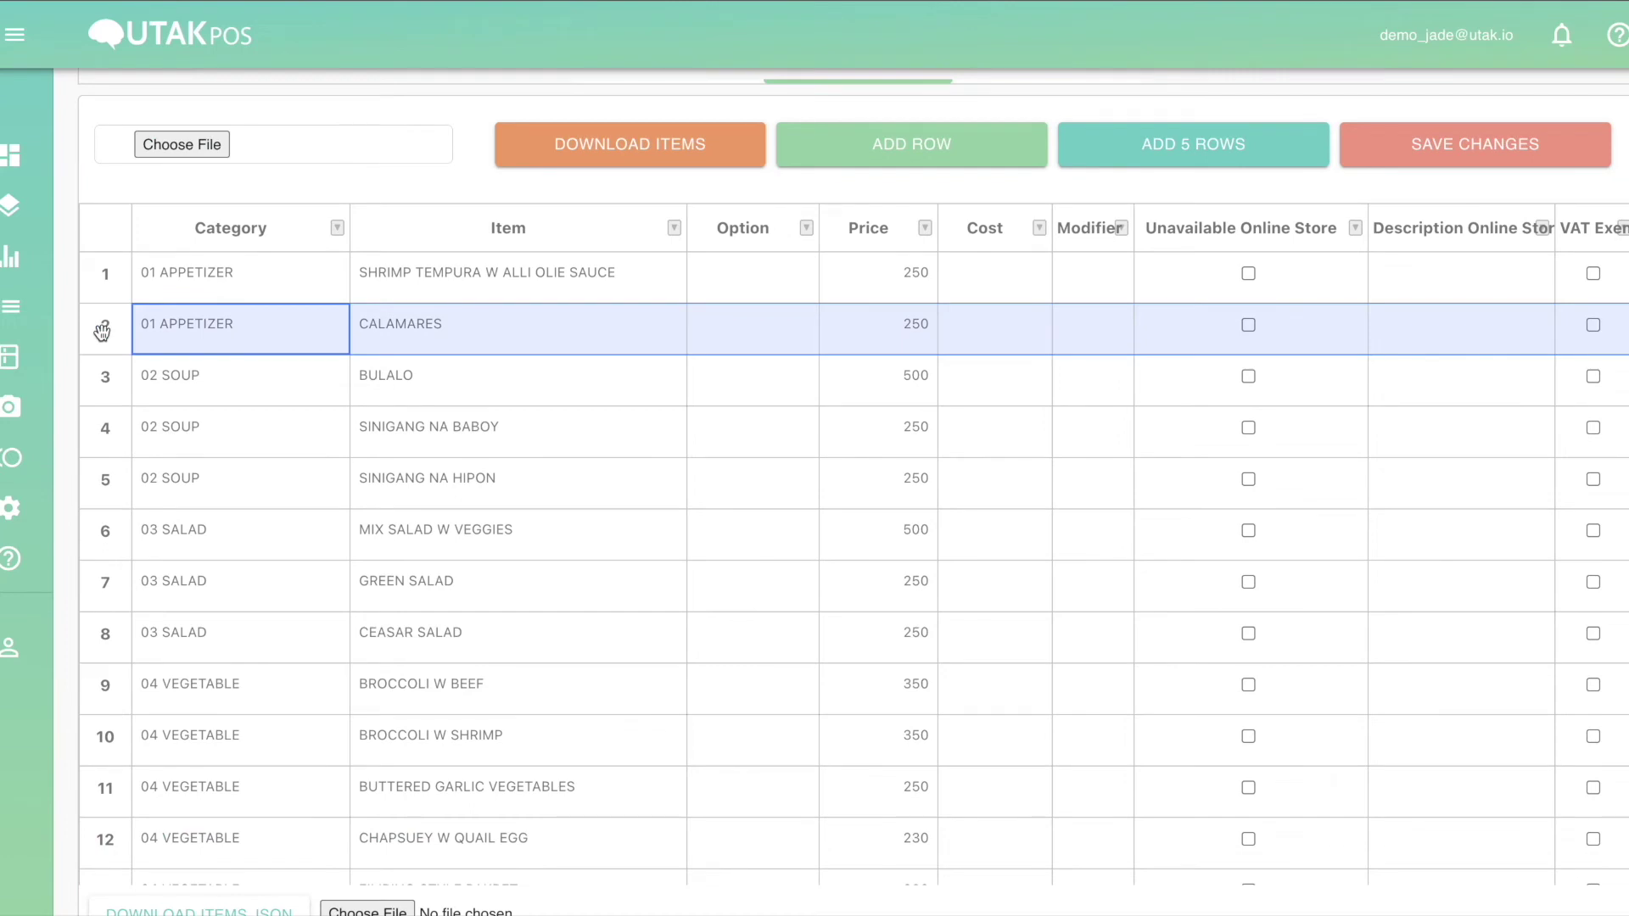
right_click(102, 330)
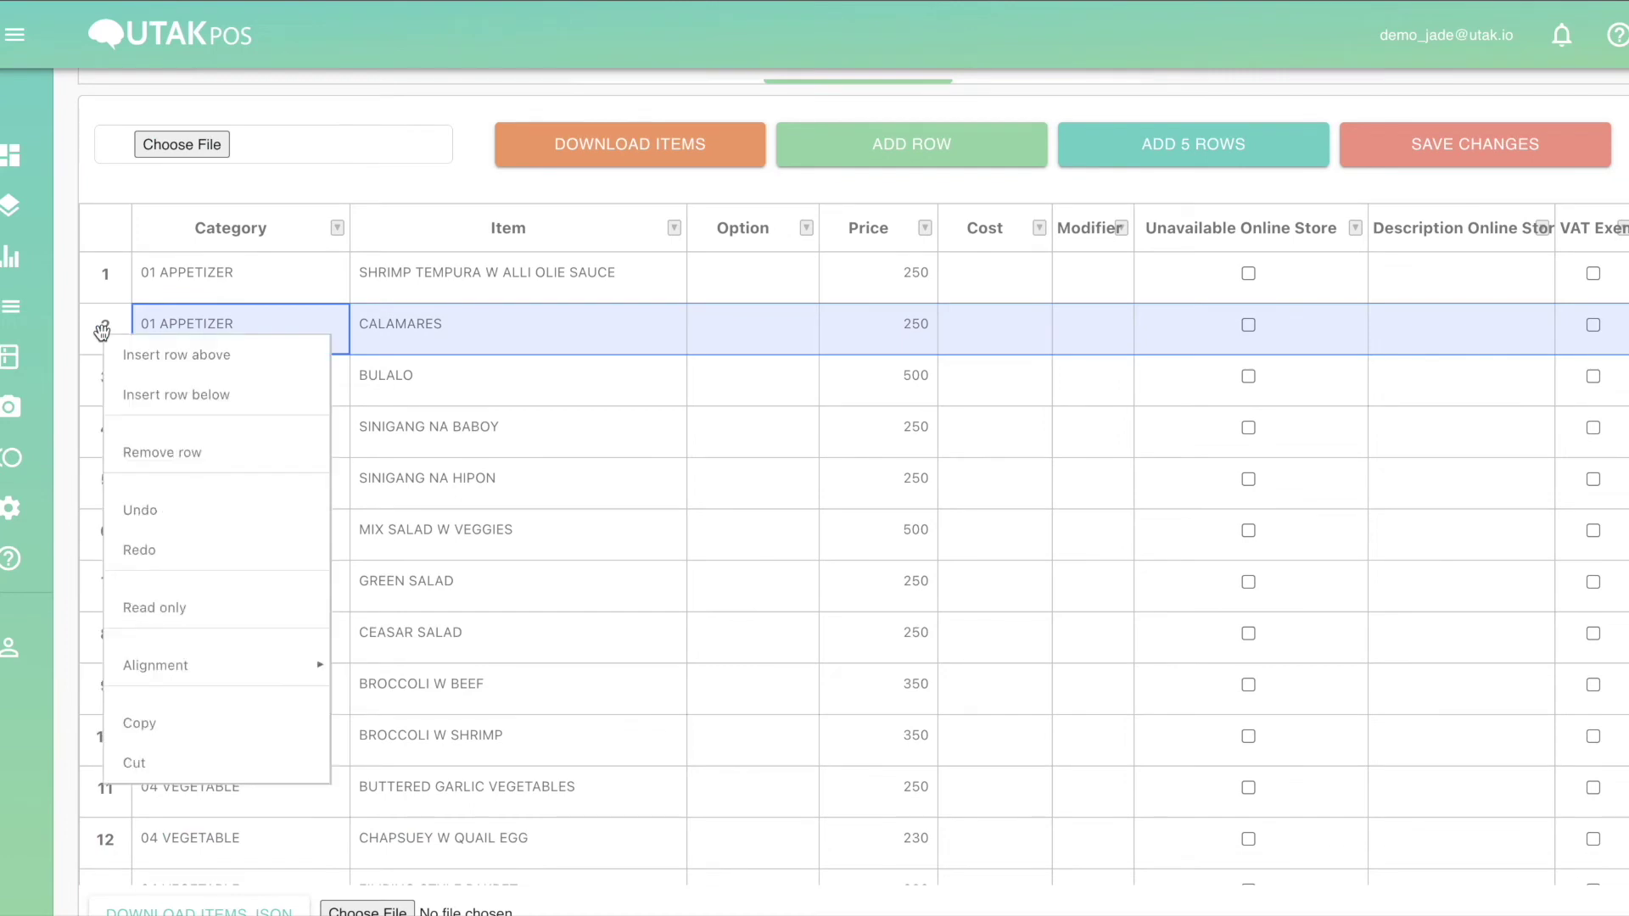
left_click(145, 396)
scroll(258, 358, "down", 1)
left_click(258, 363)
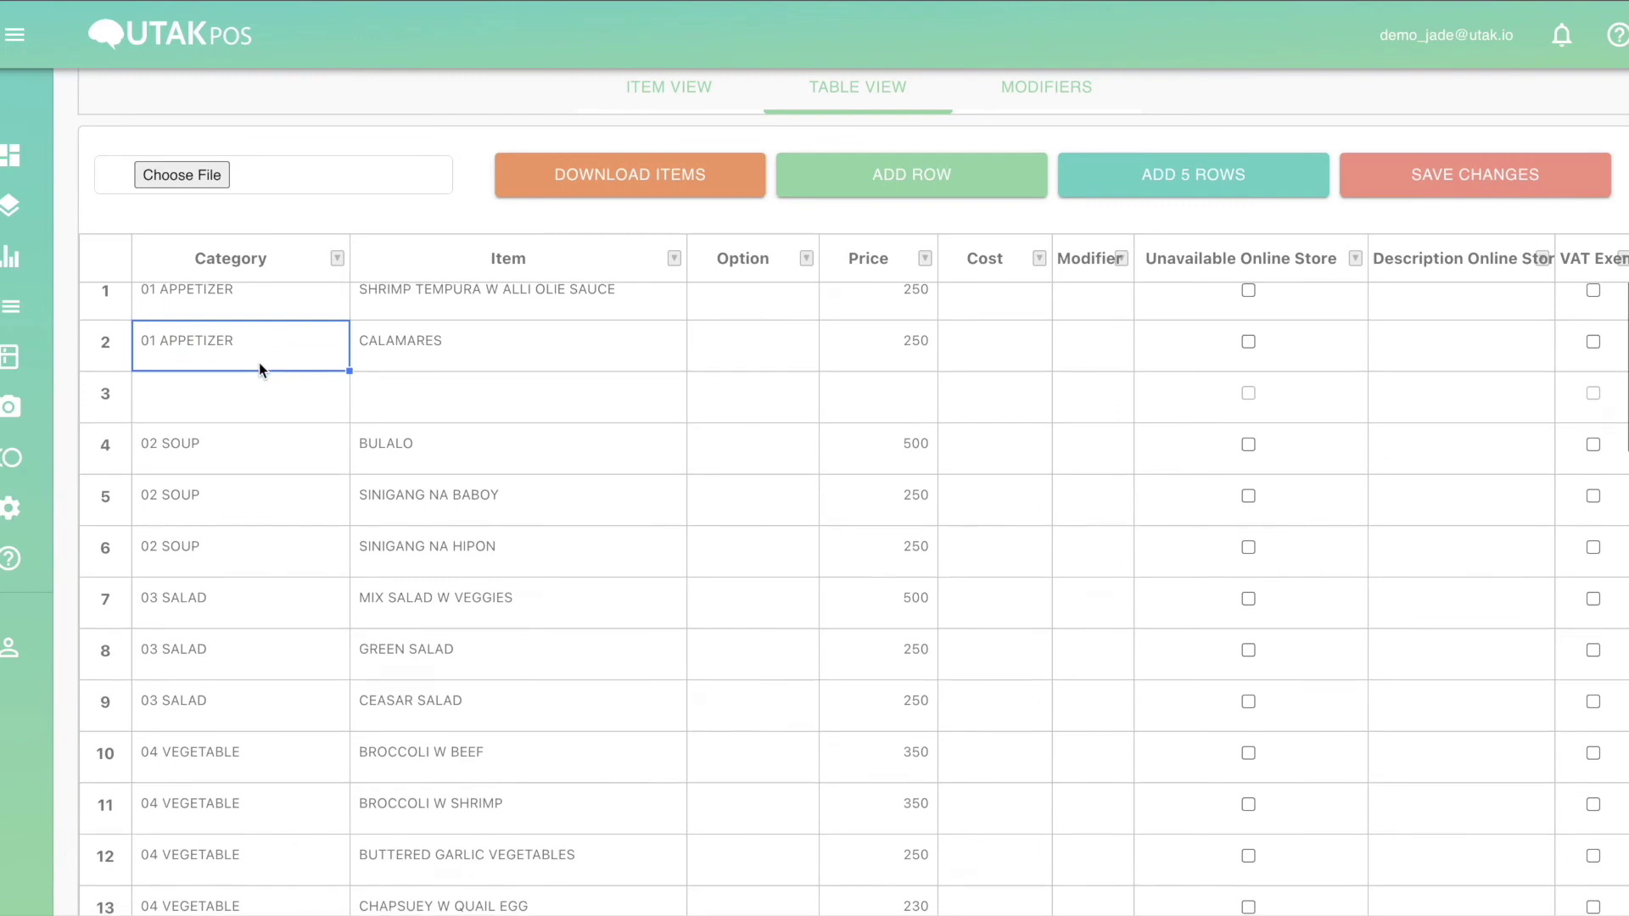
left_click_drag(349, 371, 339, 399)
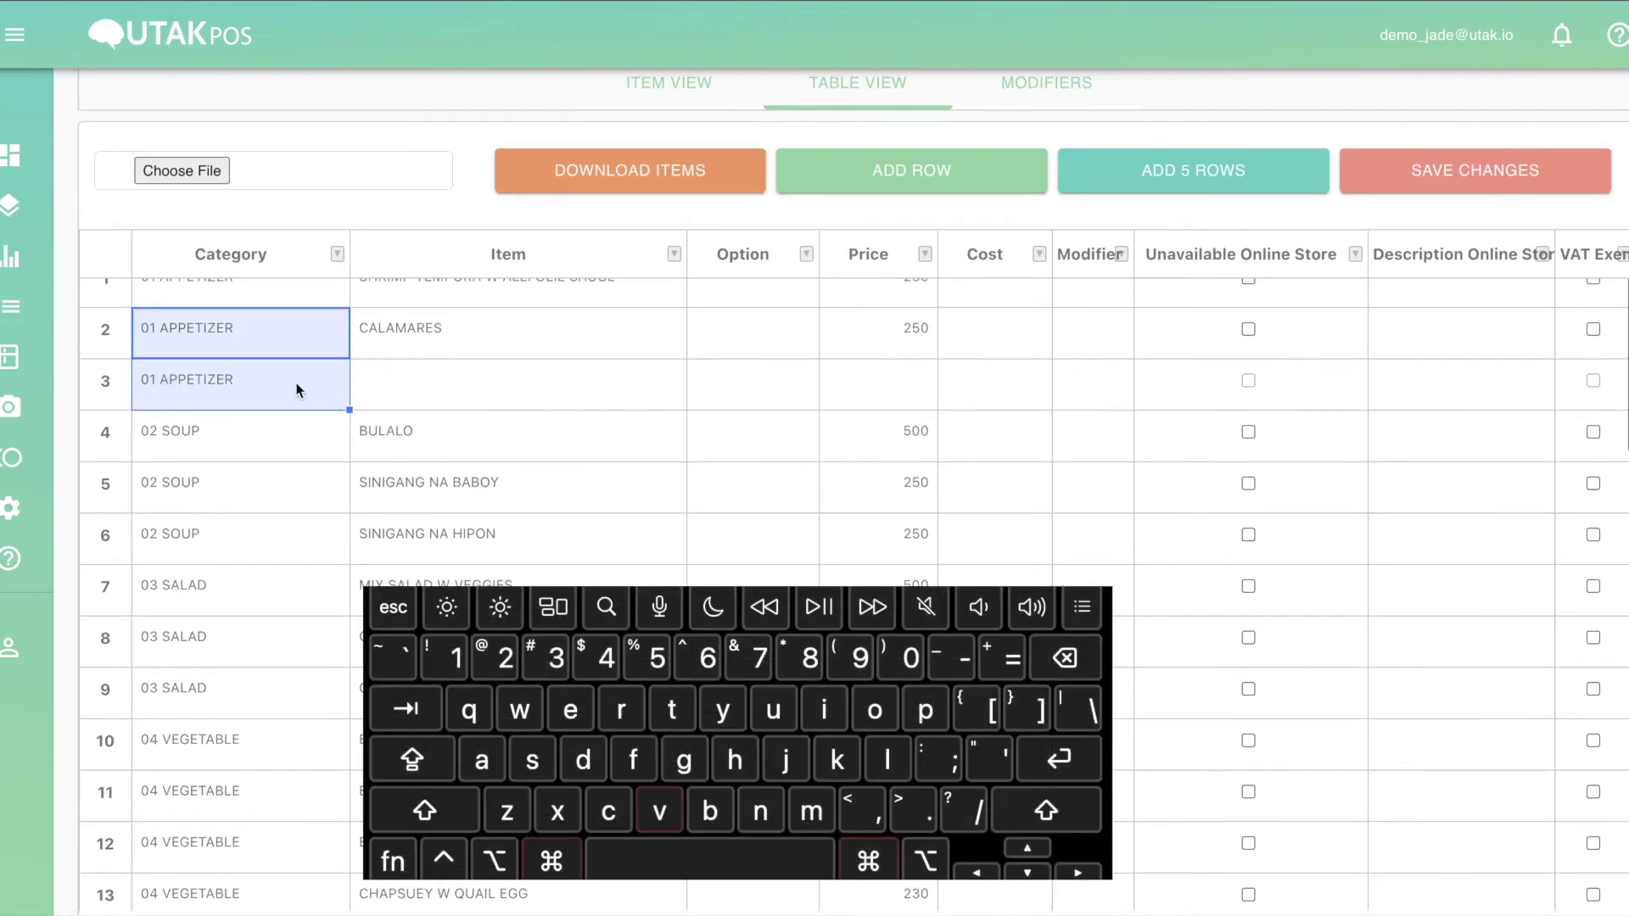
Name the new row 3 item 'STREET FOOD PLATTER'.
left_click(217, 435)
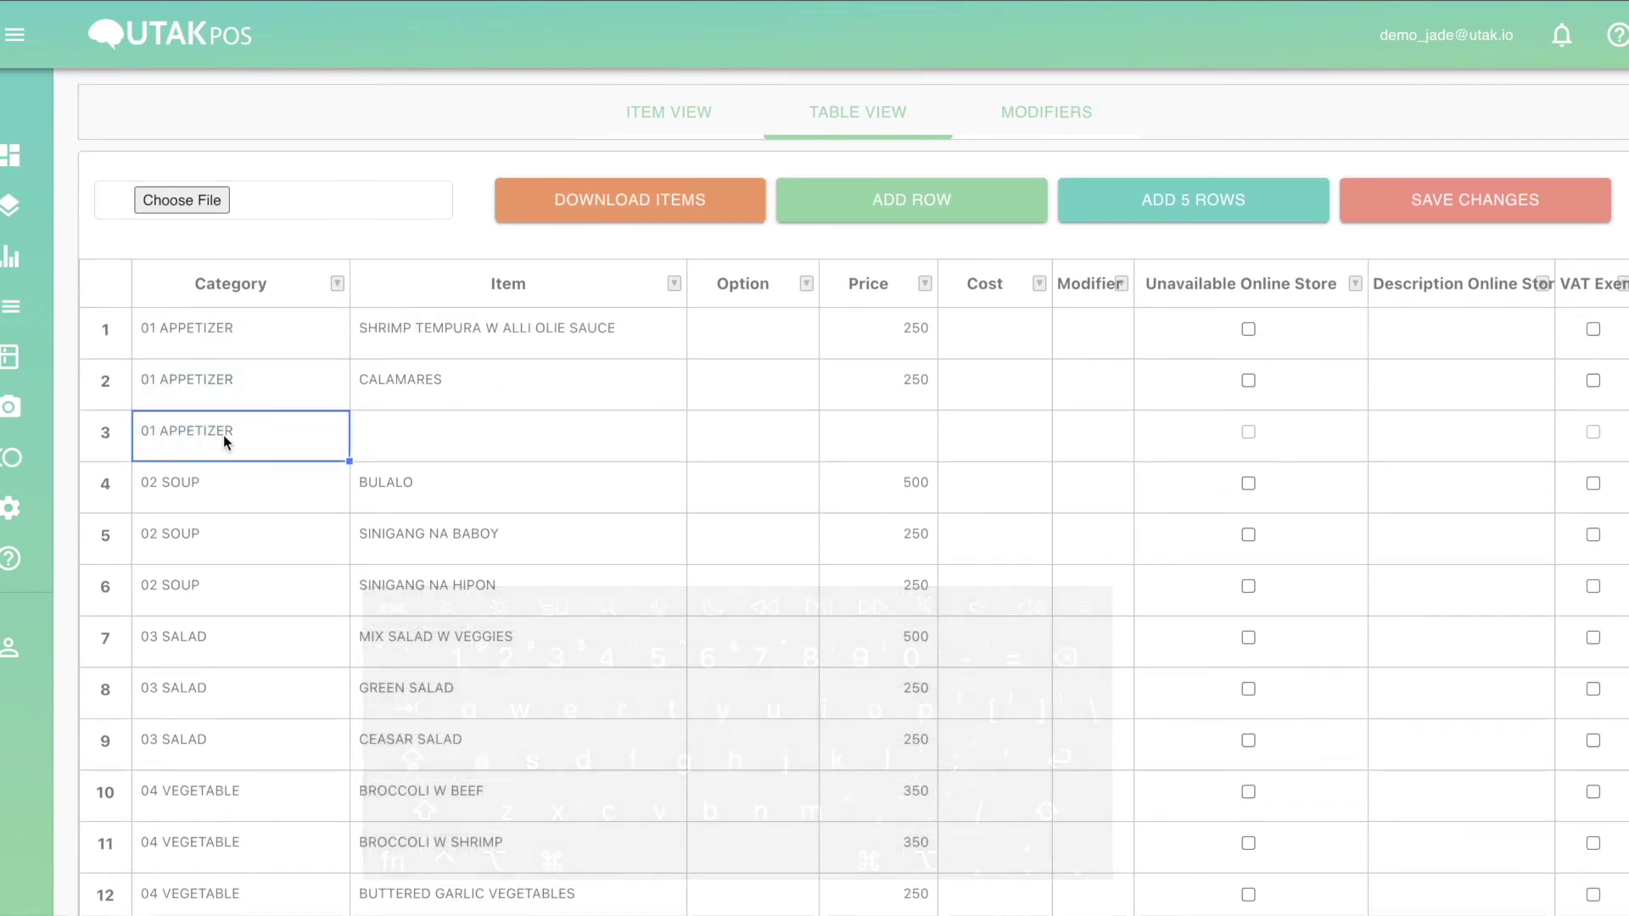
left_click(417, 440)
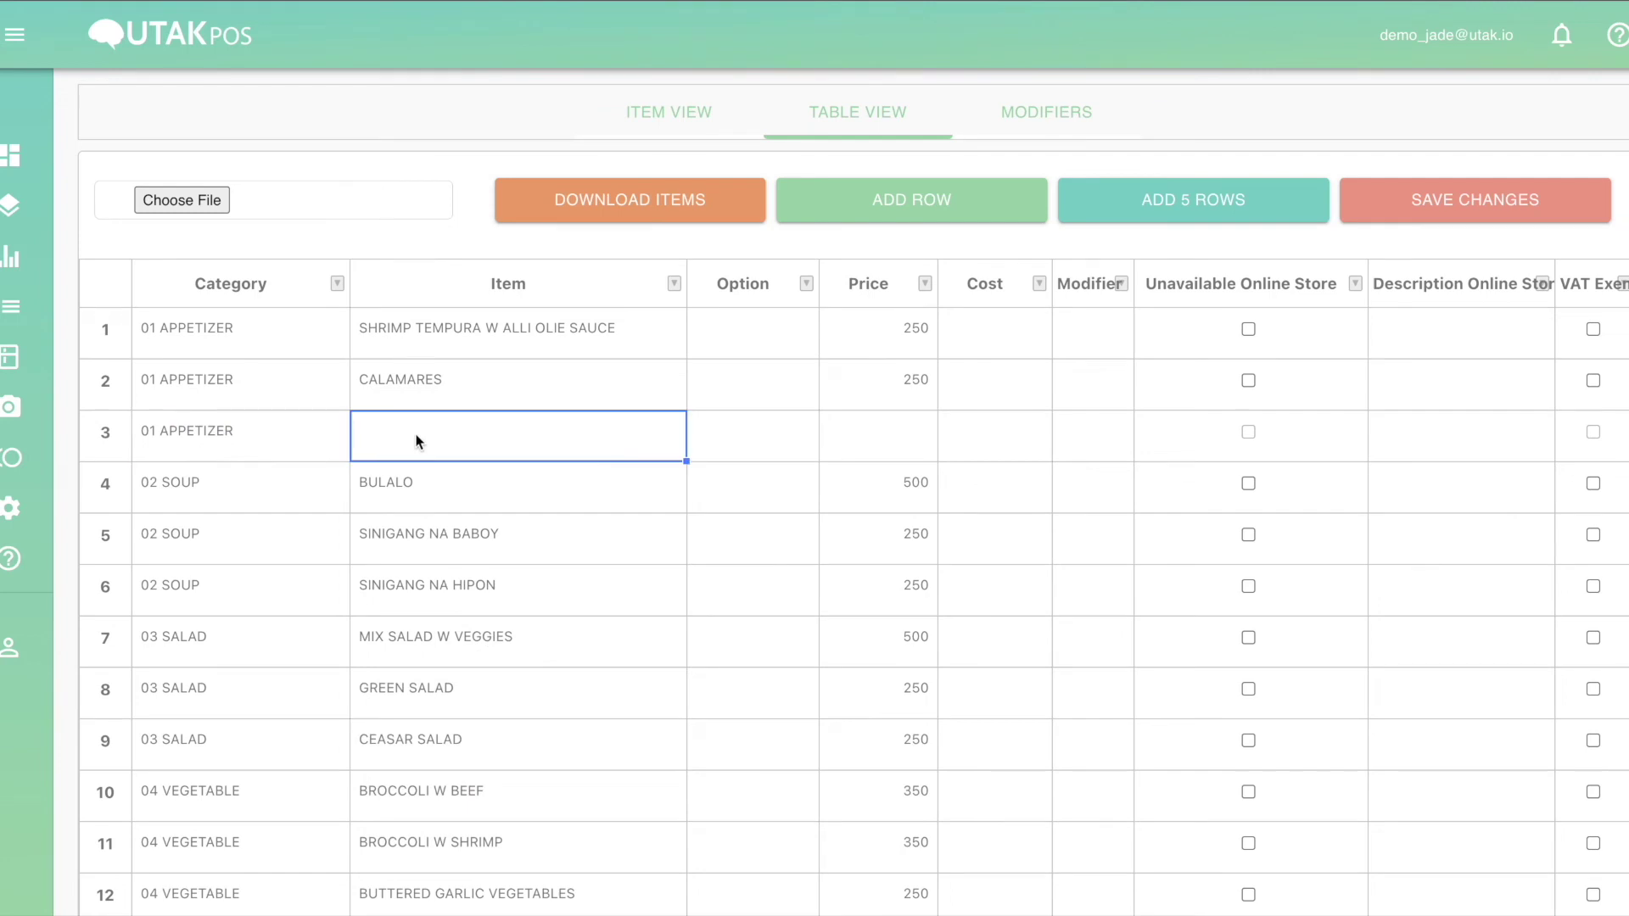
type("STREET FOOD PLATTER")
left_click(208, 435)
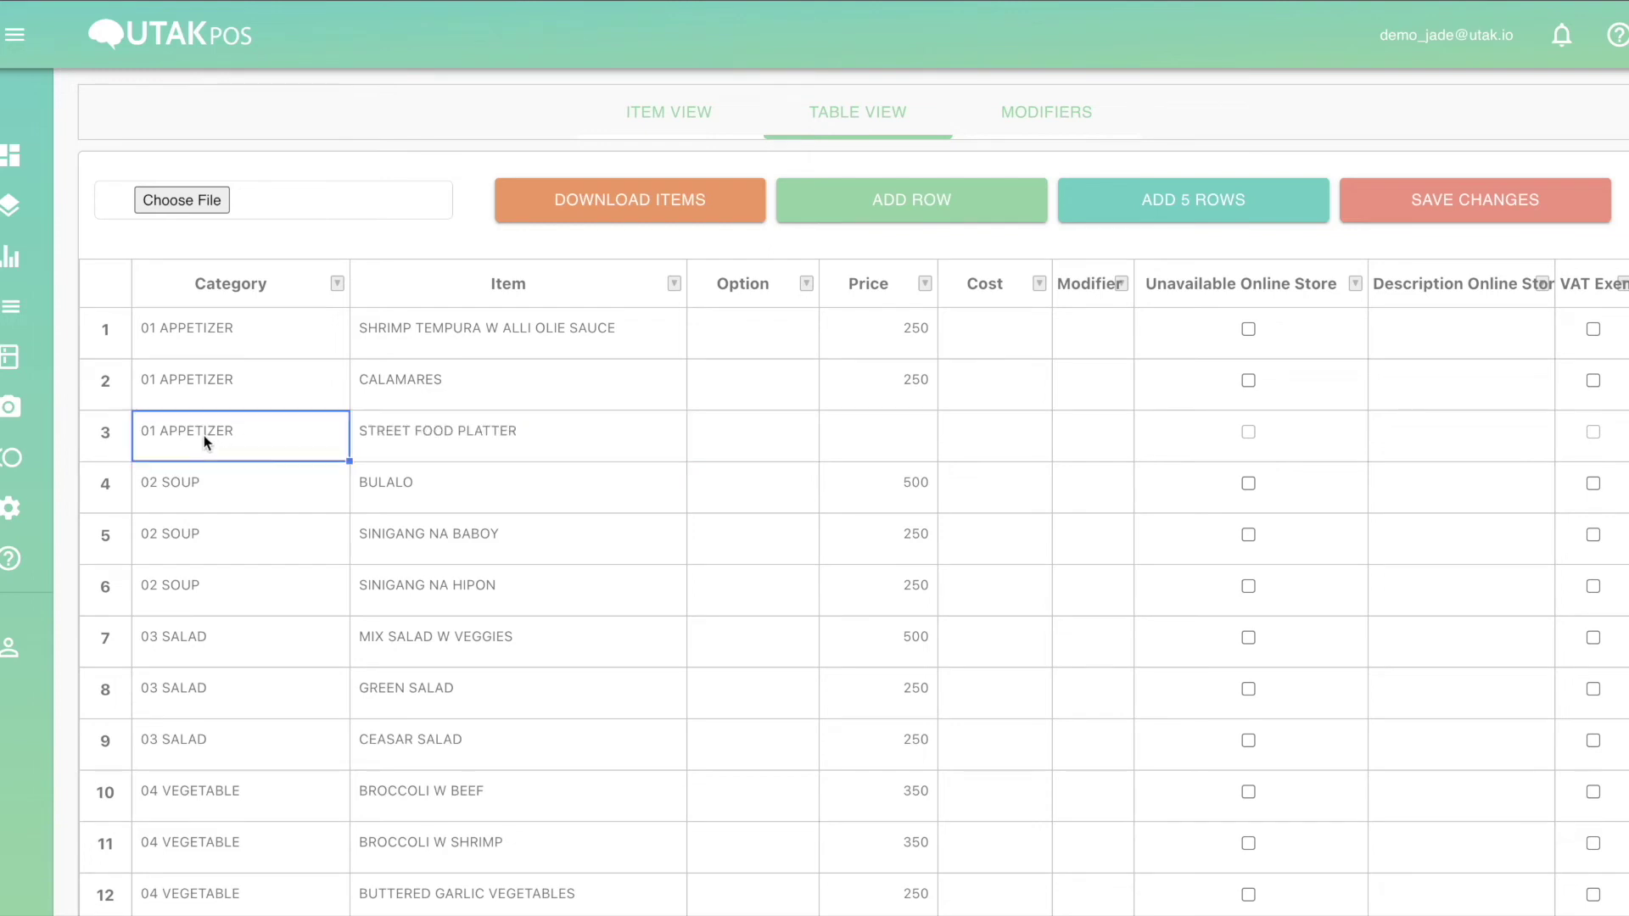
left_click(554, 450)
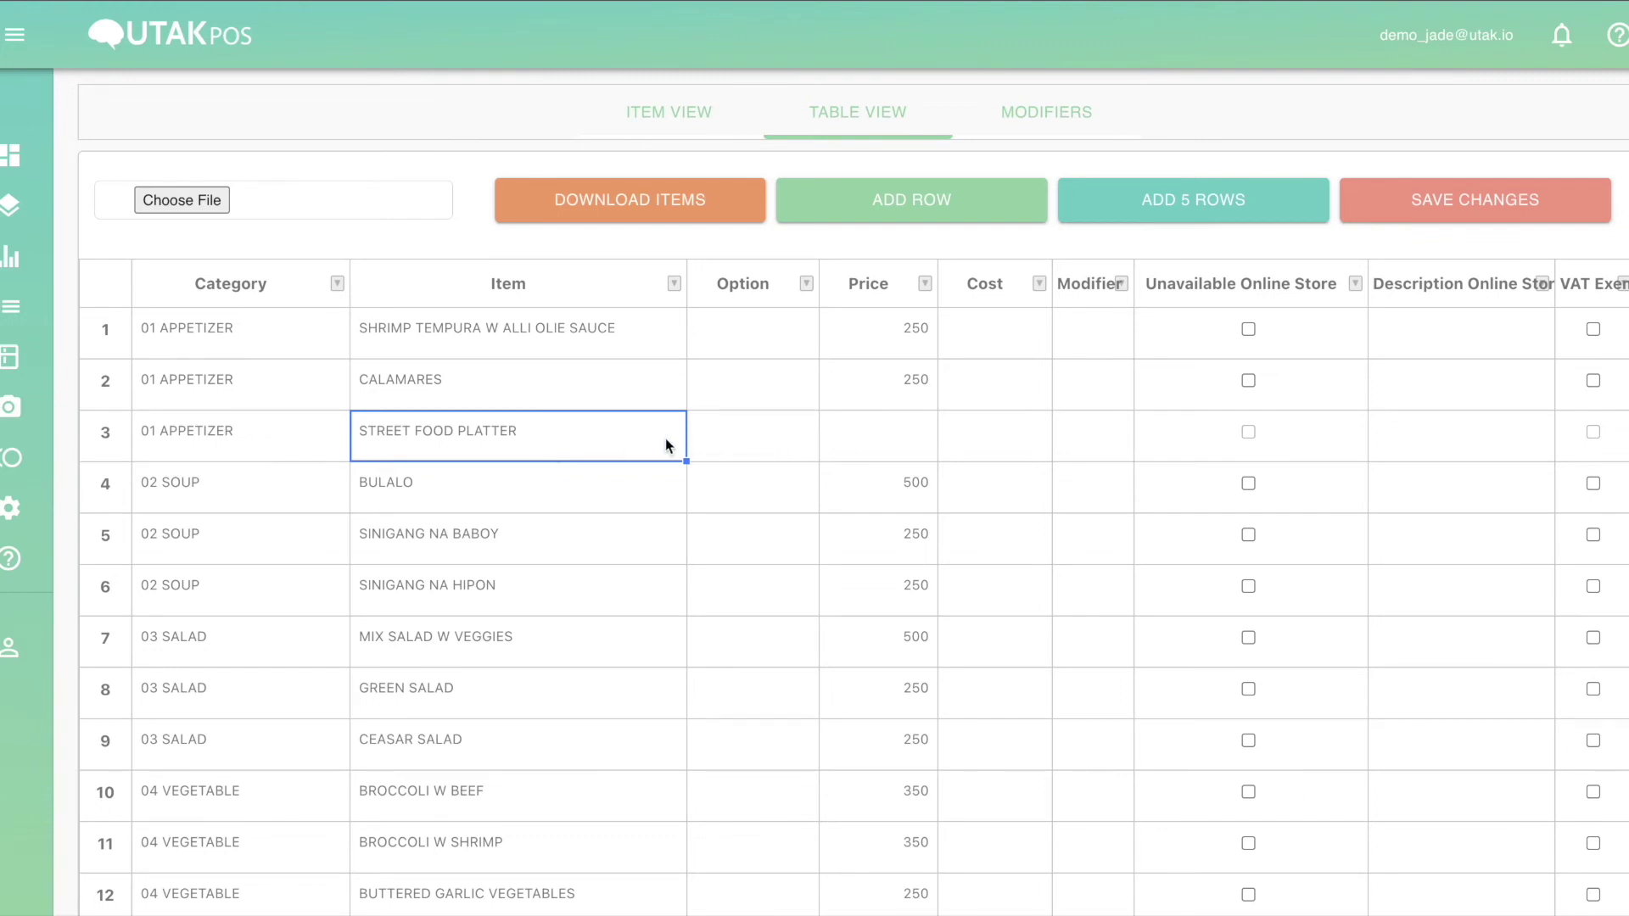
Price the platter at 340 and save the changes.
left_click(865, 447)
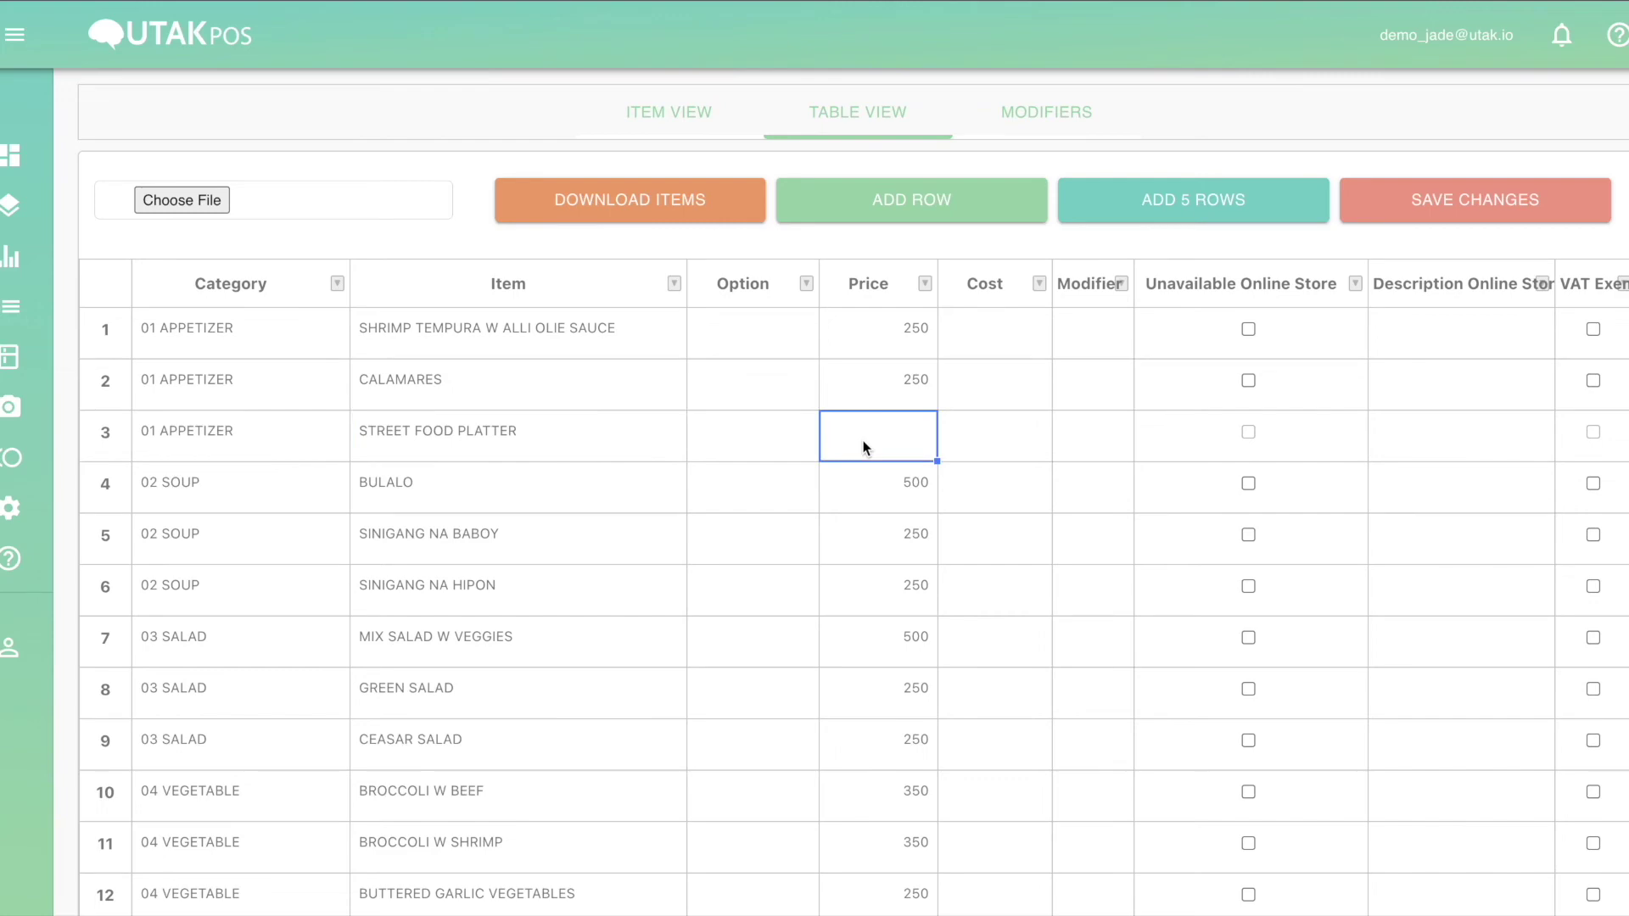
type("340")
left_click(1403, 211)
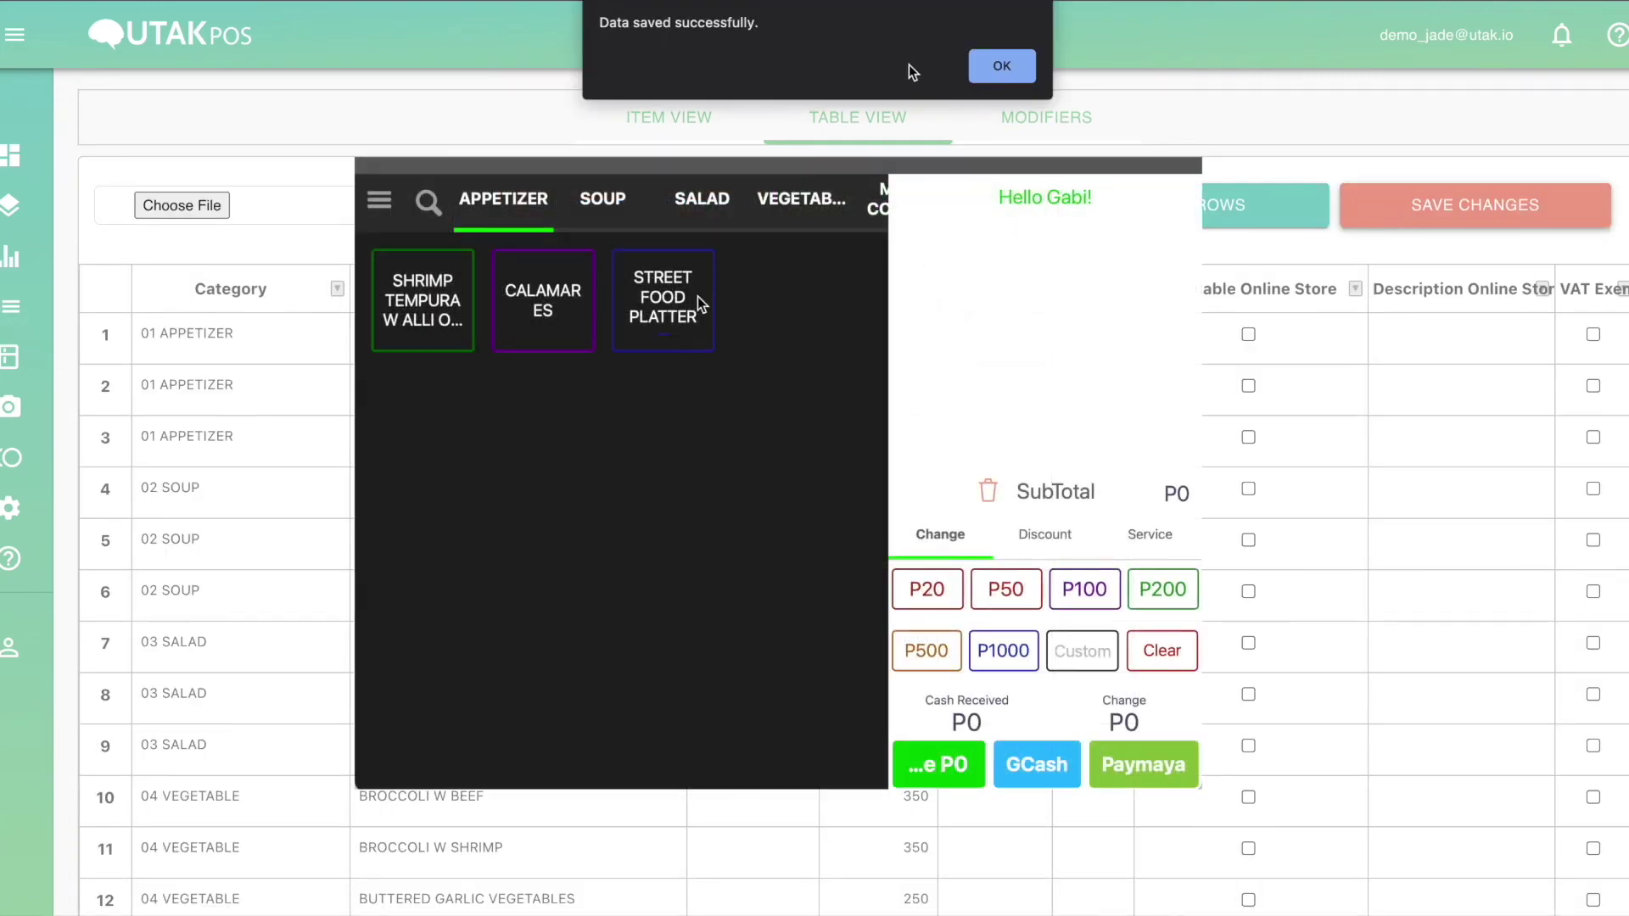
left_click(987, 66)
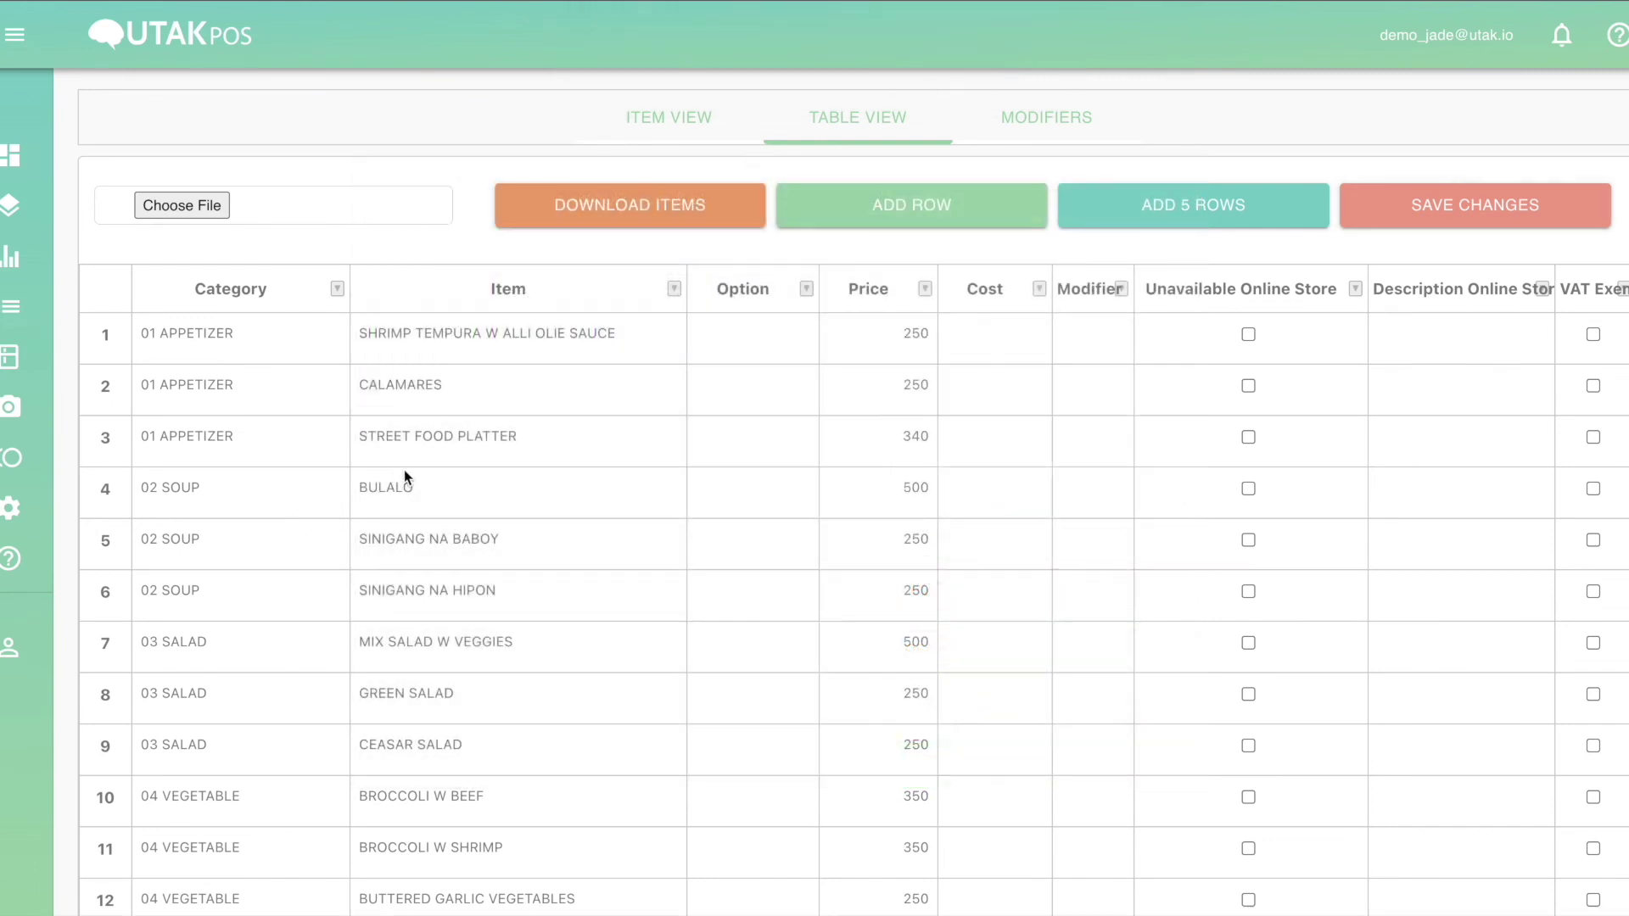
Insert two empty rows below the STREET FOOD PLATTER row.
left_click(110, 441)
right_click(111, 446)
left_click(138, 502)
right_click(103, 443)
left_click(187, 504)
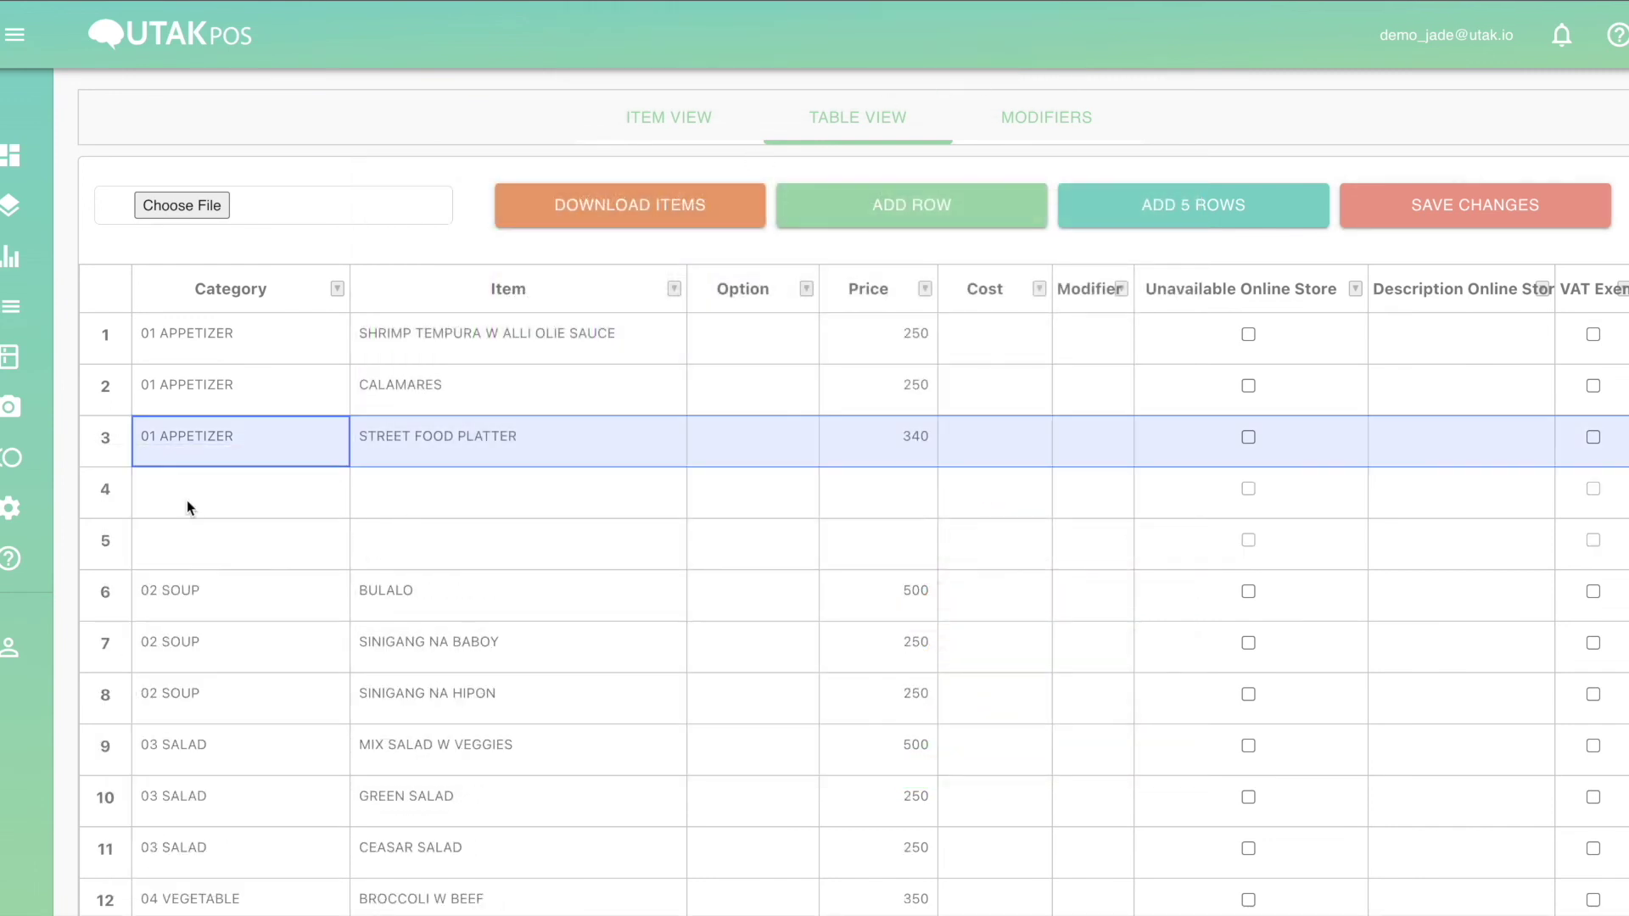
Enter options SMALL, BIG and XL and fill the platter's category and item down.
left_click(761, 453)
type("SMALL")
key("Return")
type("BIG")
key("Return")
type("XL")
left_click_drag(222, 436, 678, 547)
Price BIG at 450 and XL at 500, save, and check the platter's size options.
left_click(881, 492)
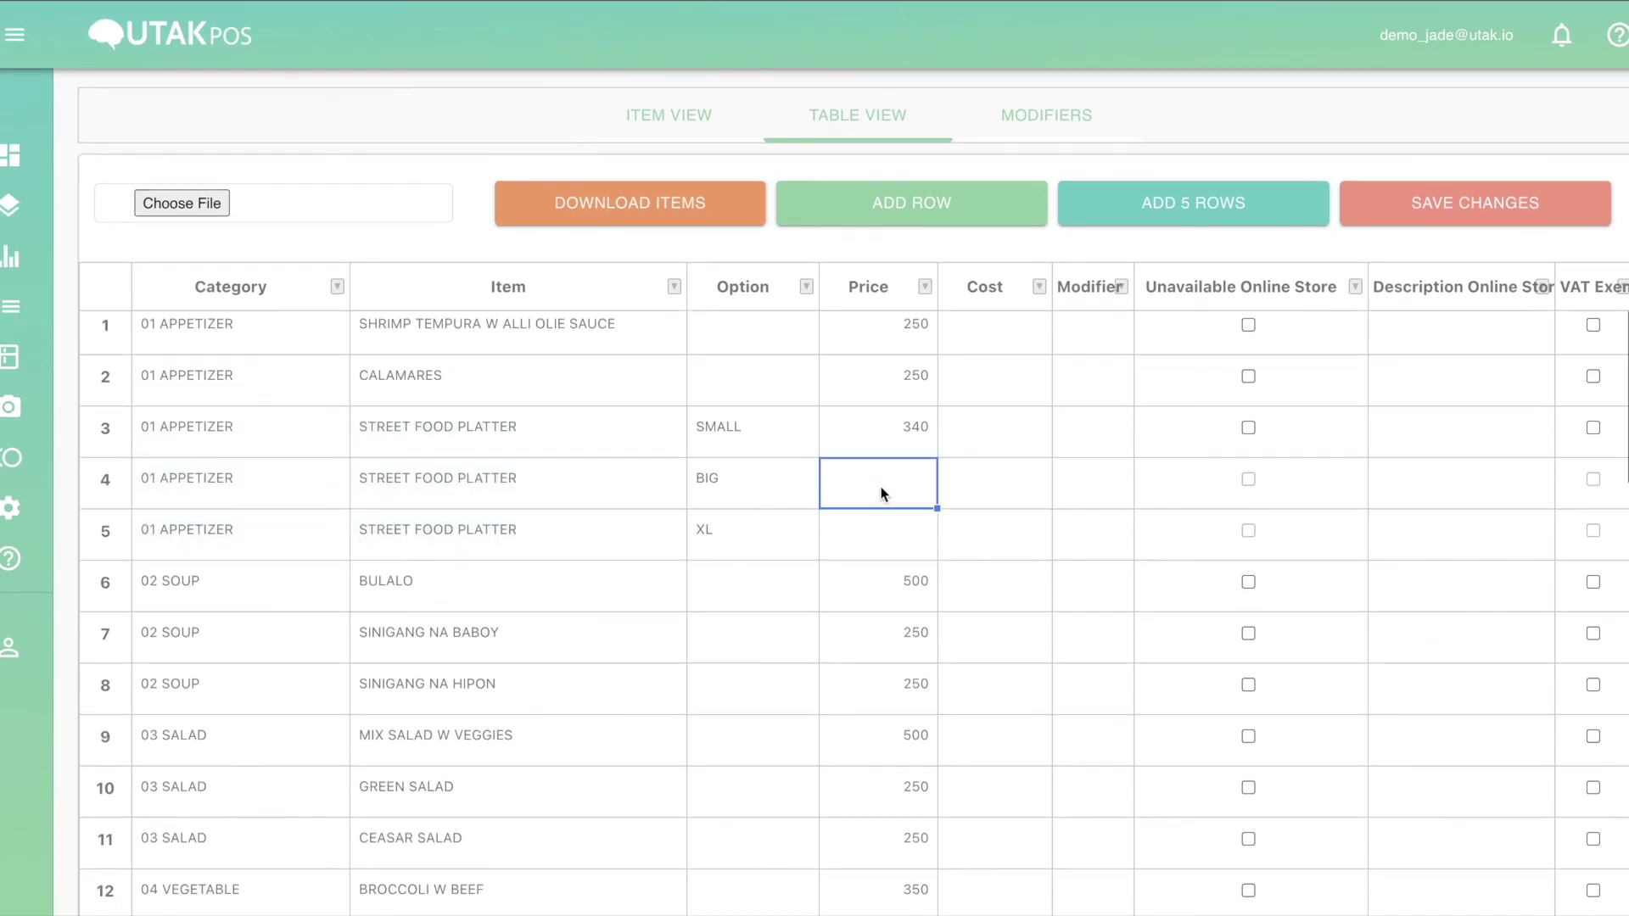
type("450")
key("Return")
type("500")
left_click(1408, 211)
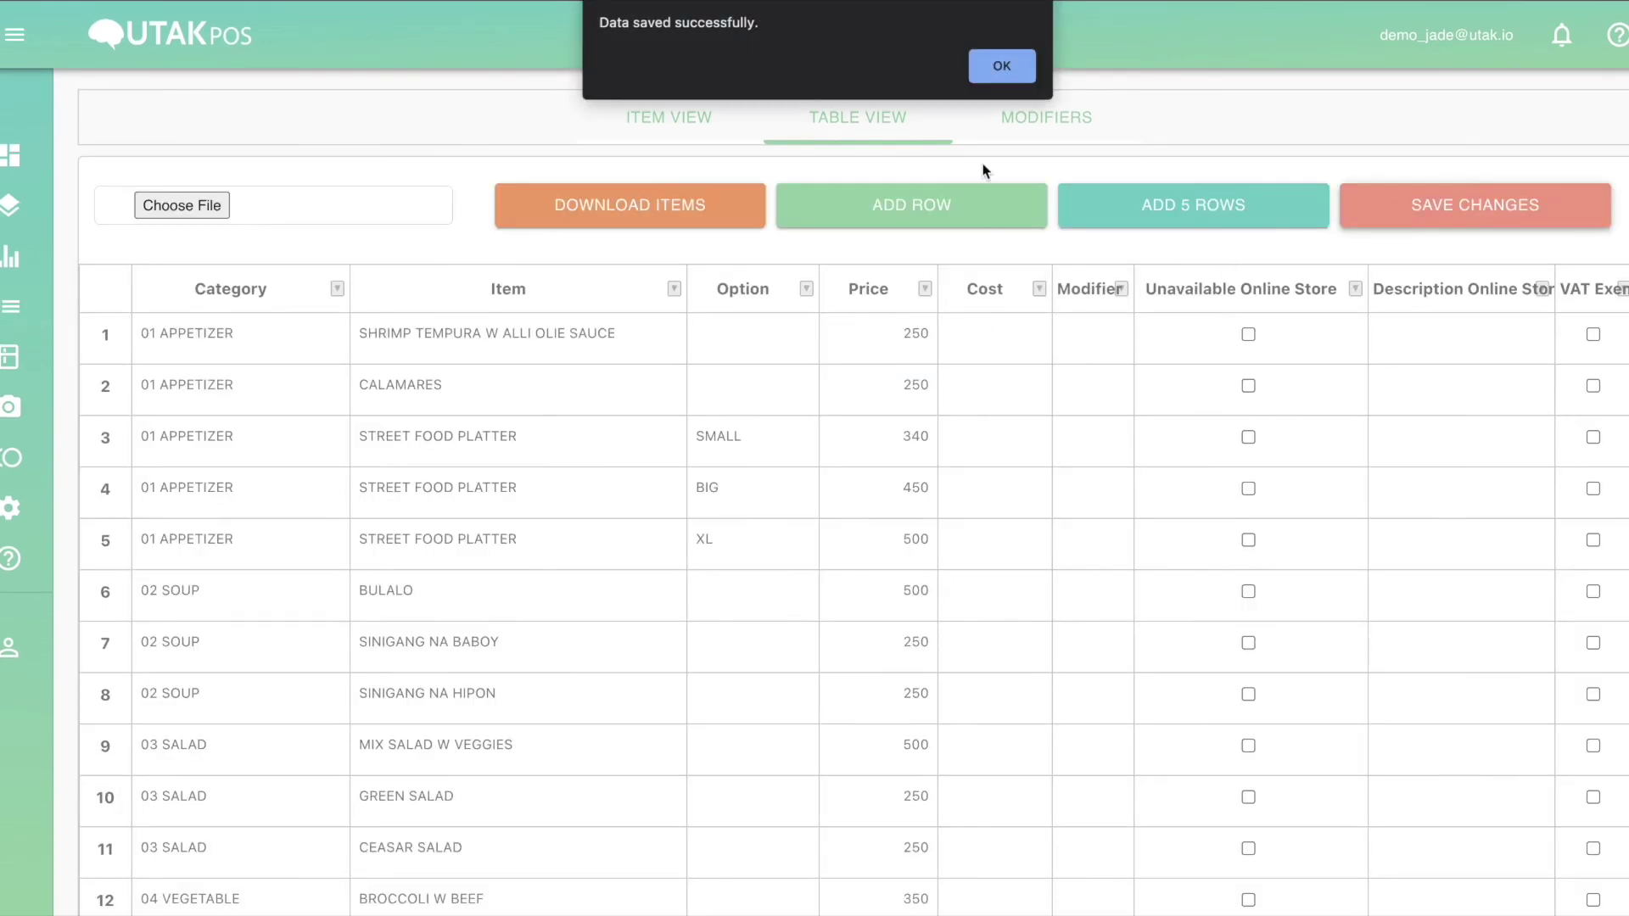
left_click(995, 67)
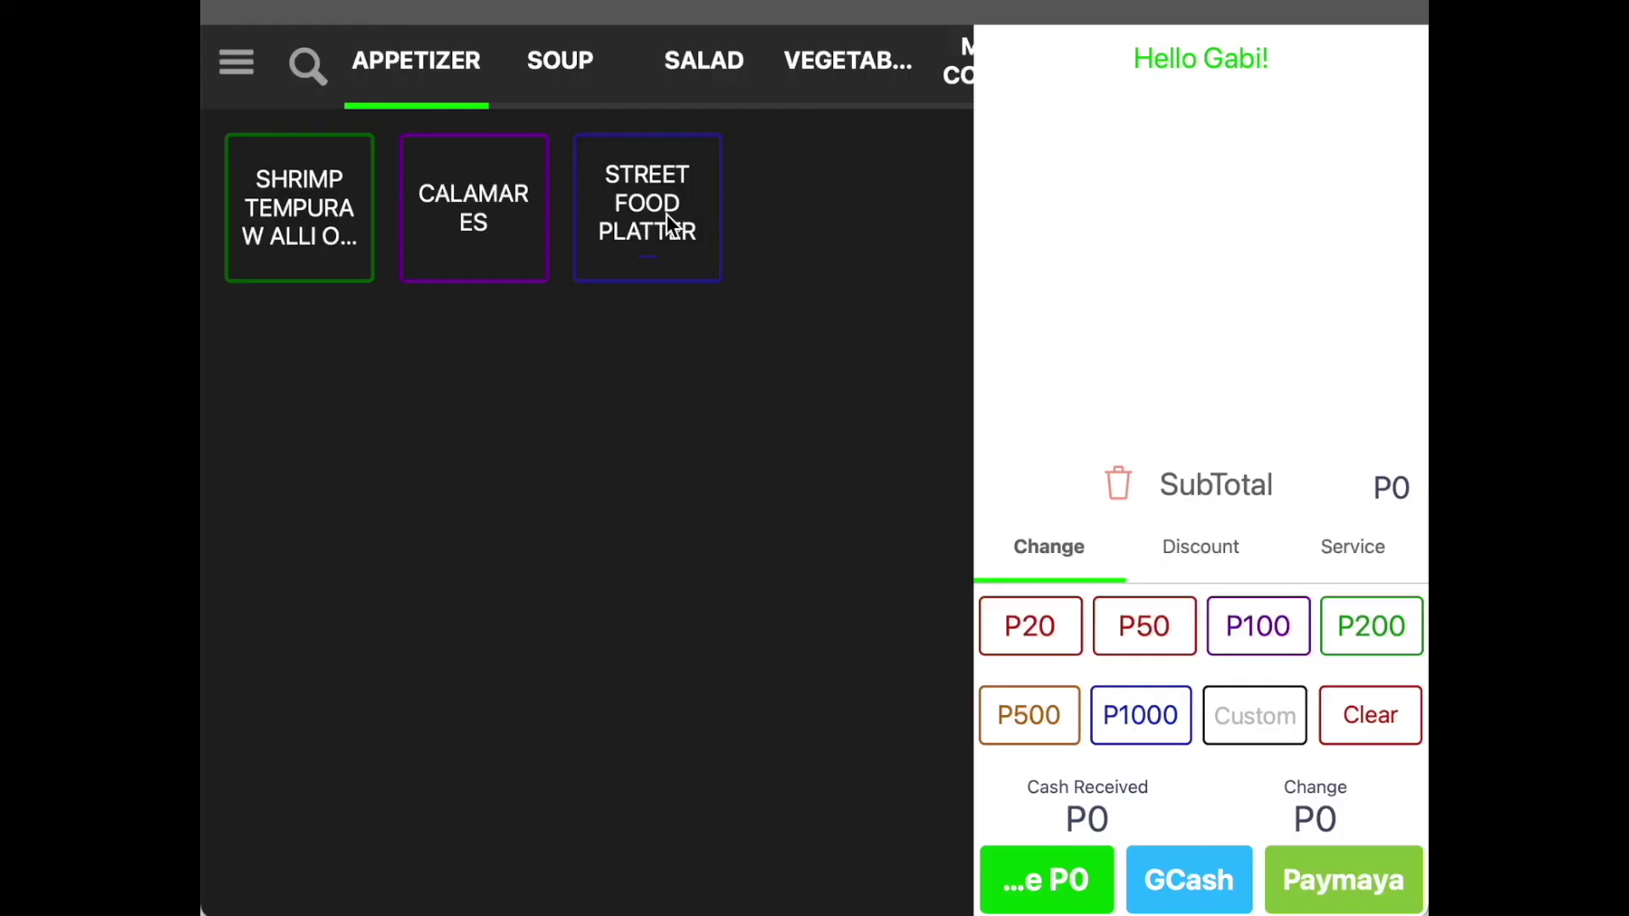
left_click(667, 226)
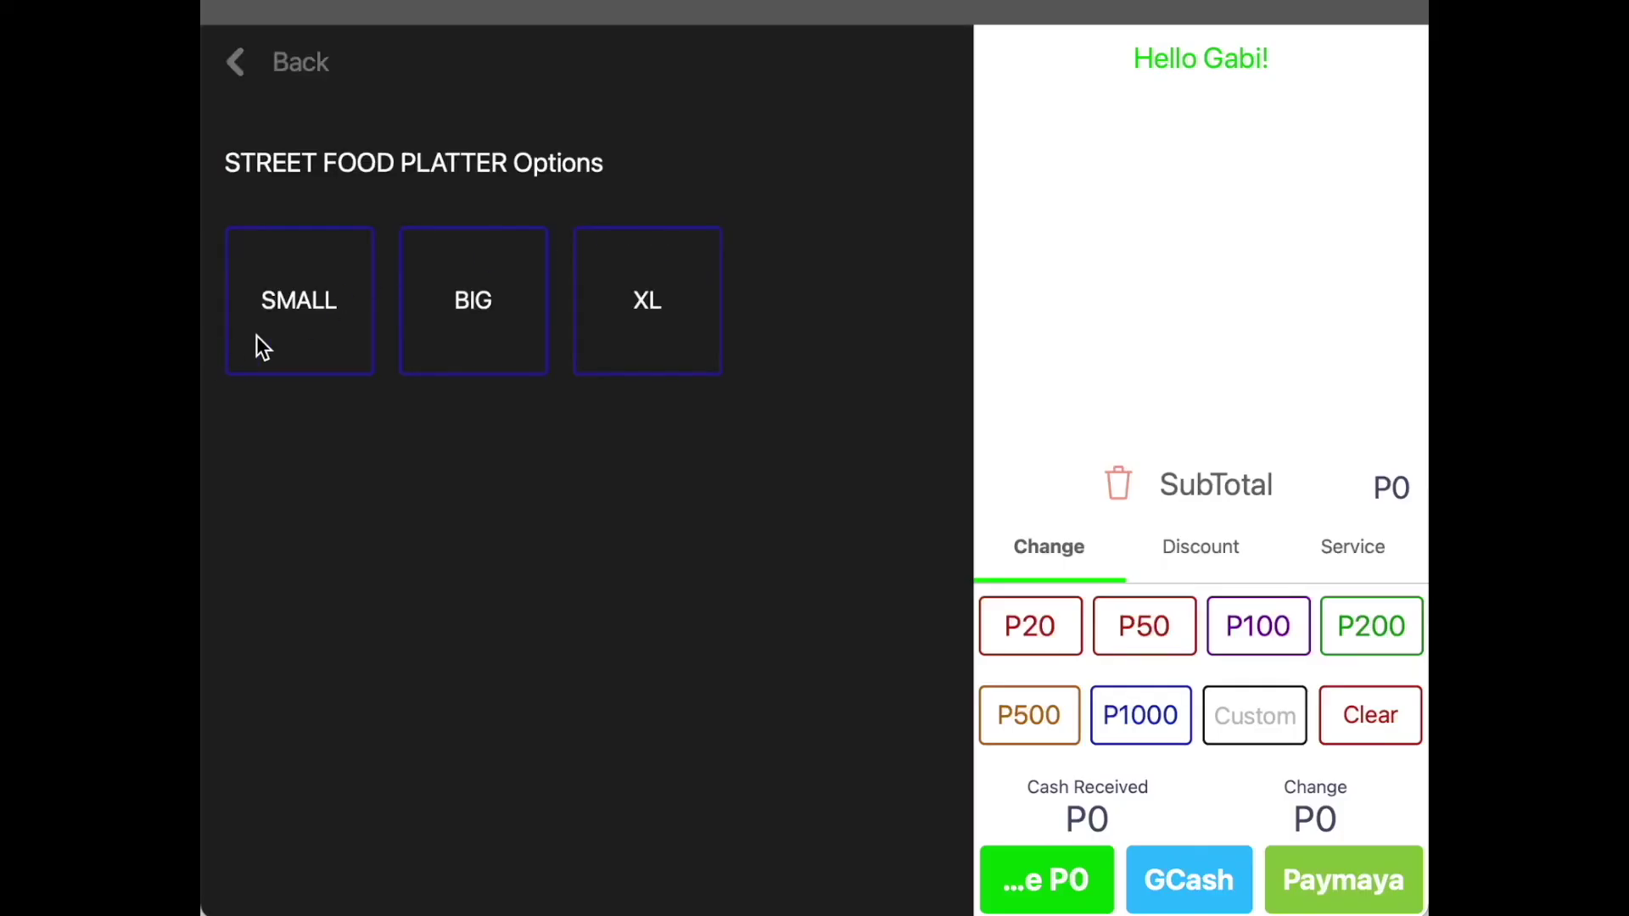
Add SMALL (340), BIG (450) and XL (500) Street Food Platters to the order.
left_click(257, 337)
left_click(638, 226)
left_click(472, 331)
left_click(677, 248)
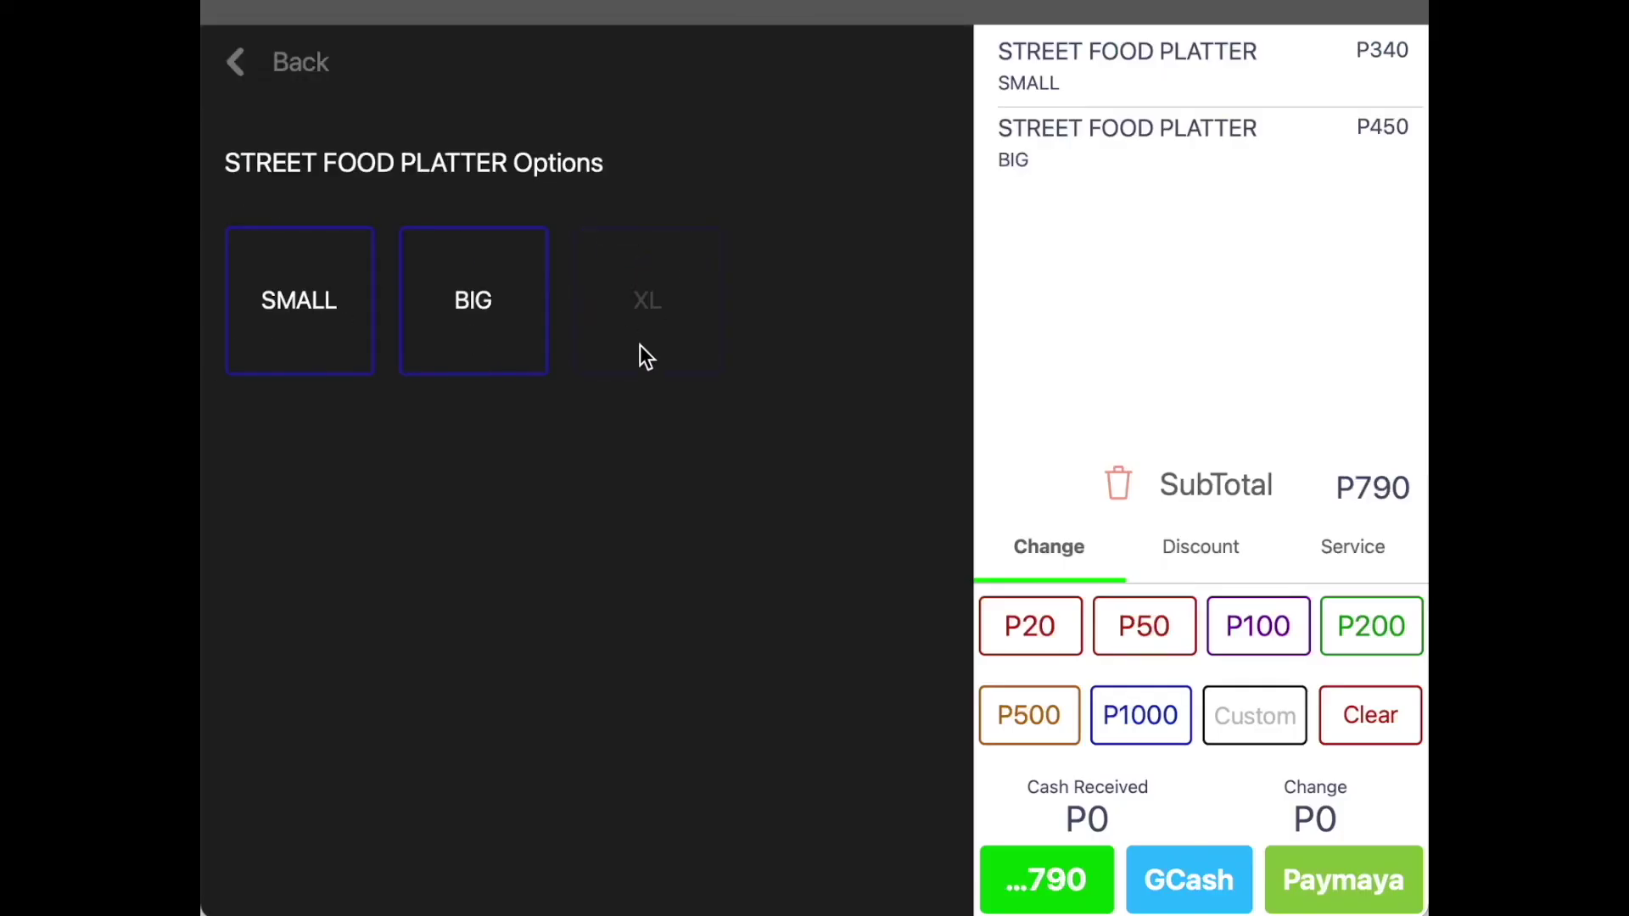
left_click(645, 357)
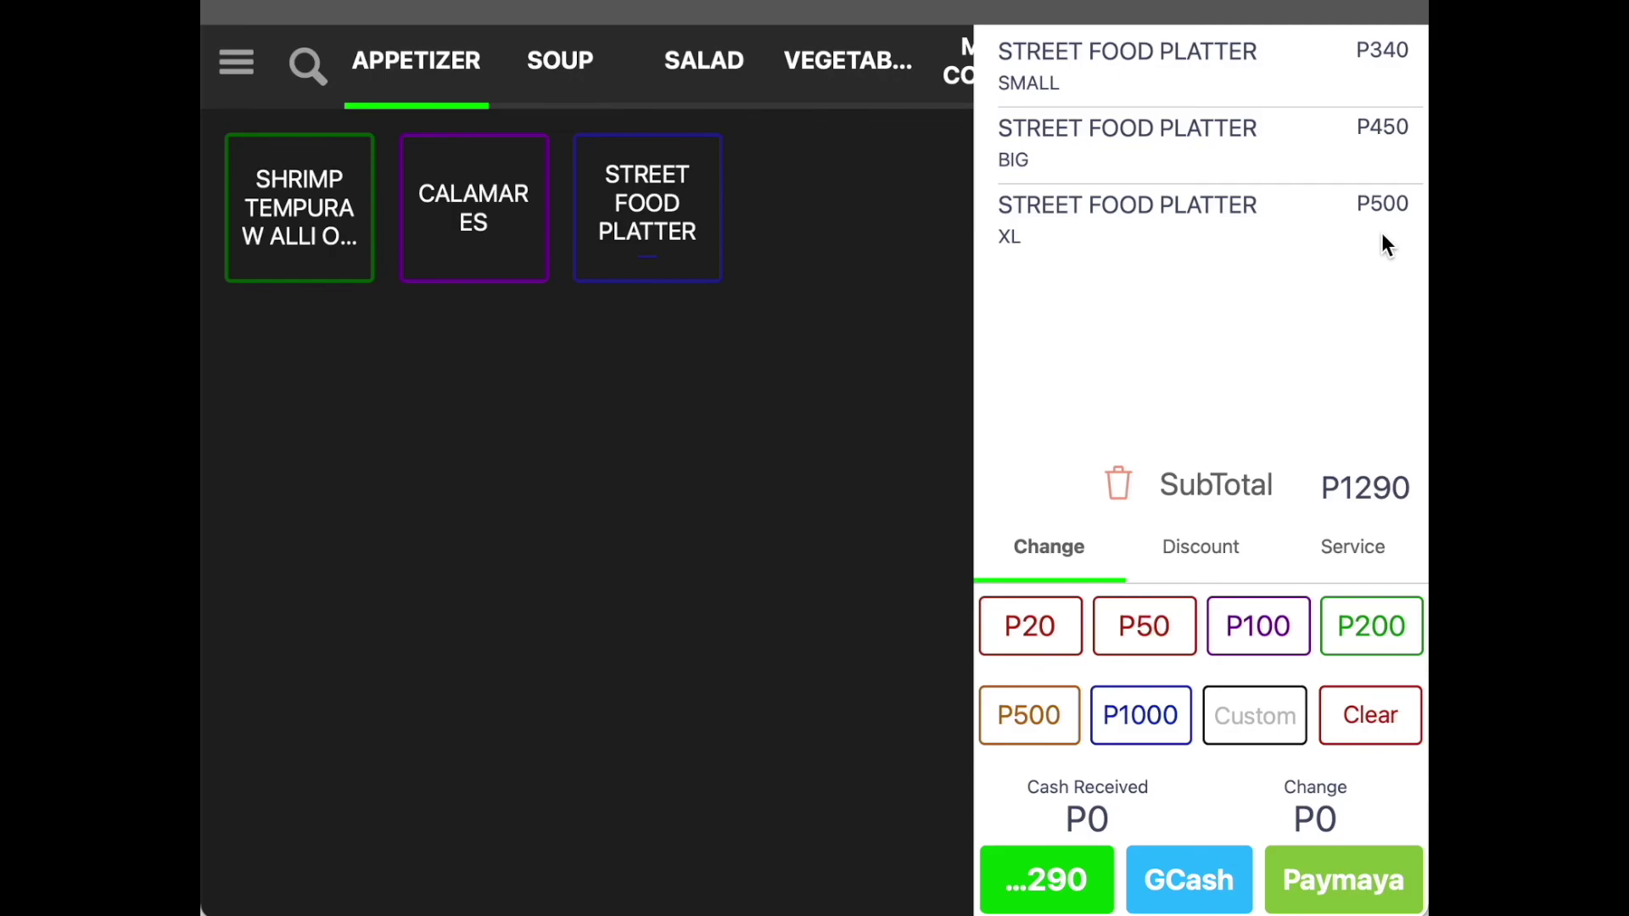